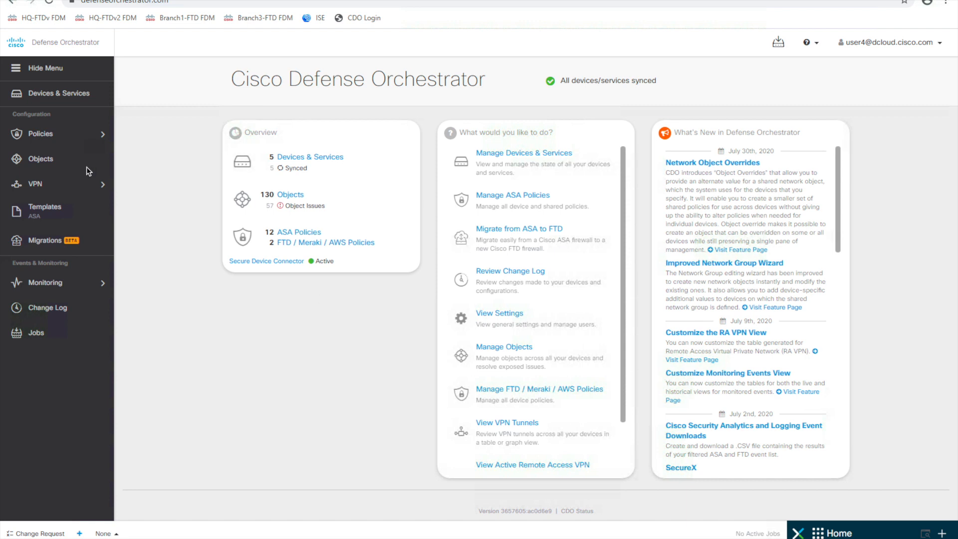
# - Open HQ-FTDv's policy from Devices & Services and show its Security Intelligence Allowed and Blocked lists
pyautogui.click(40, 134)
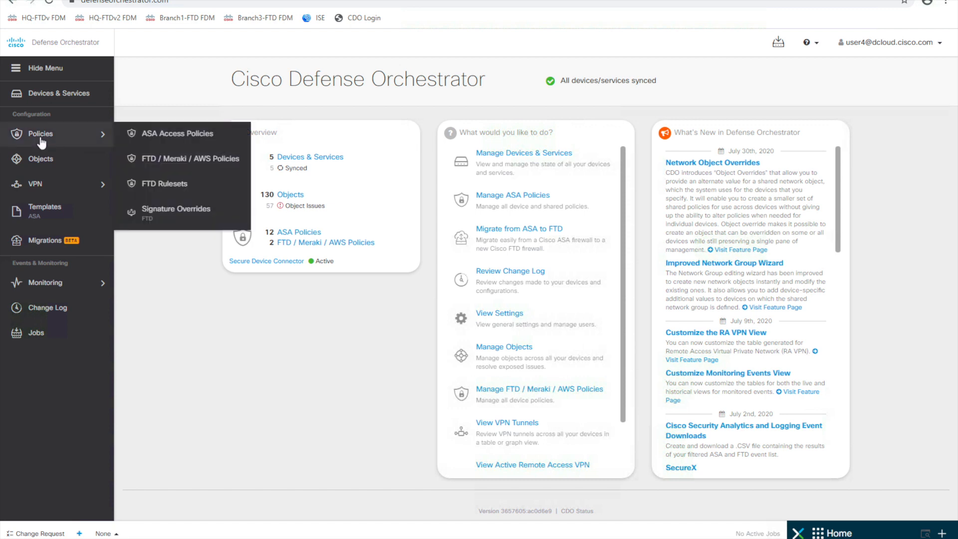
pyautogui.click(176, 162)
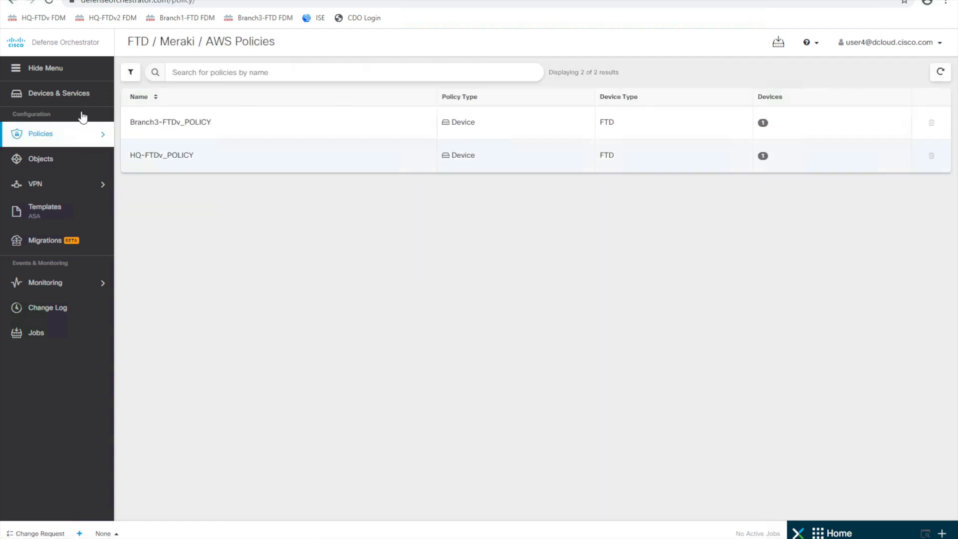
pyautogui.click(65, 94)
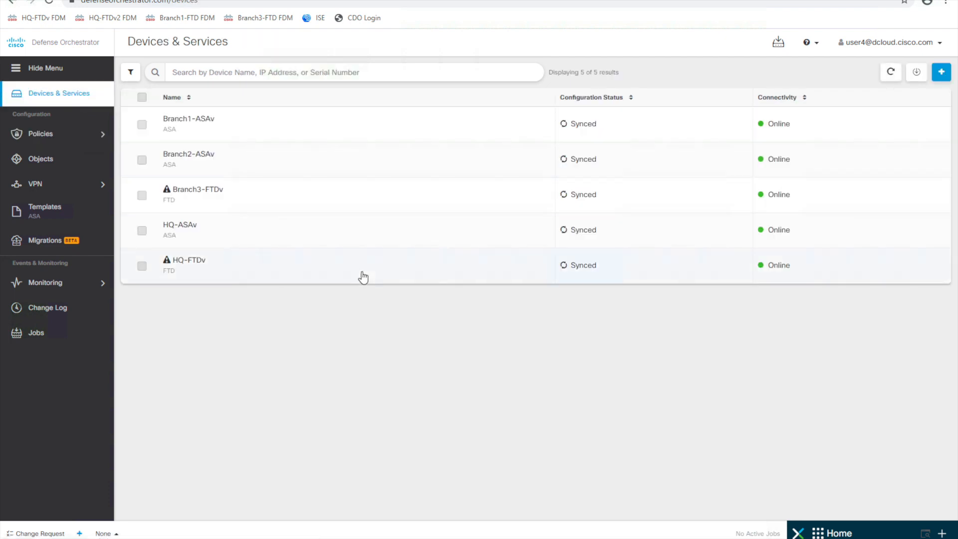
pyautogui.click(363, 277)
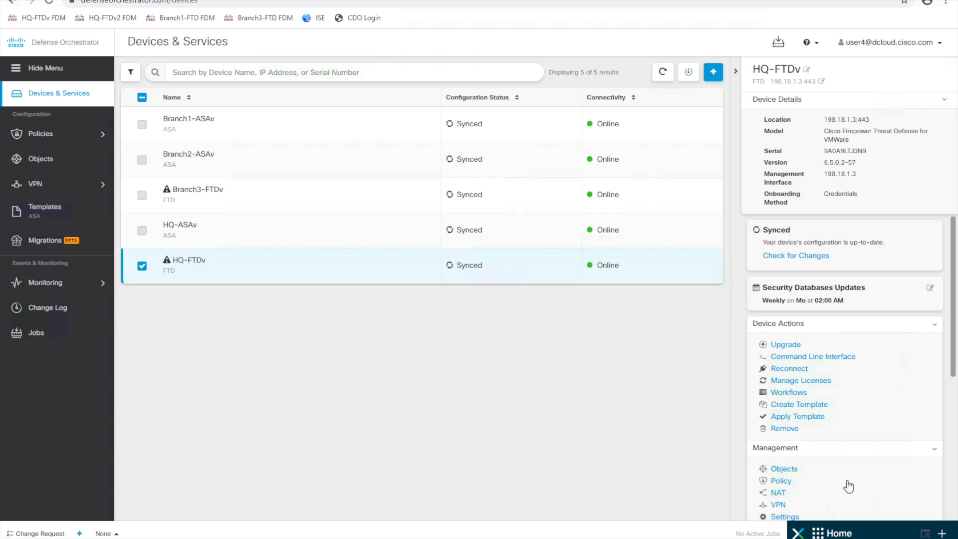
pyautogui.click(781, 481)
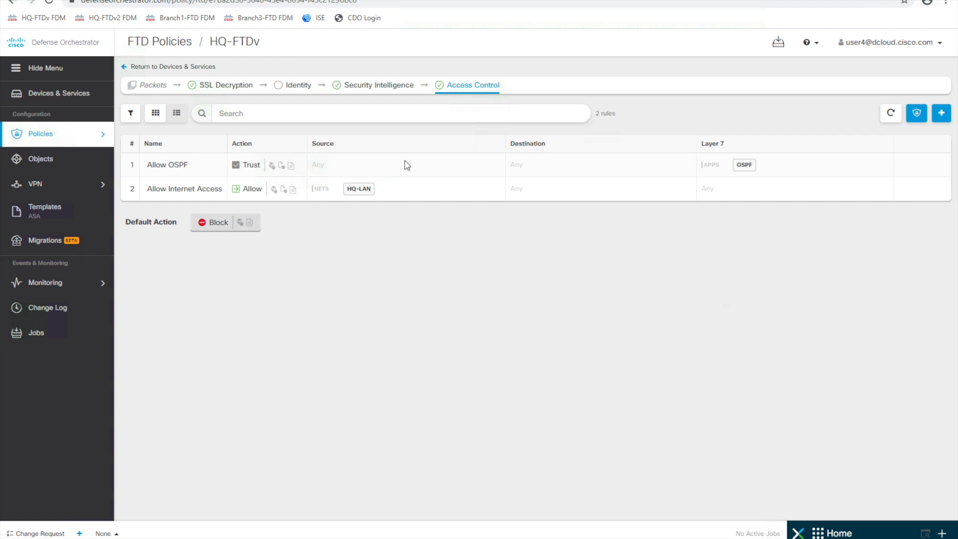
pyautogui.click(389, 84)
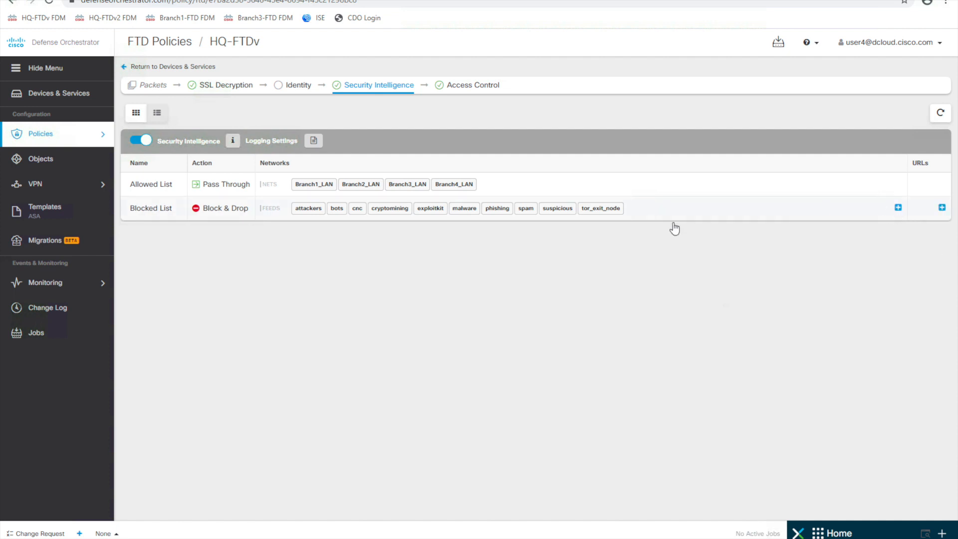
# - Add the open_relay, open_proxy and newly_seen network feeds to the Blocked List and save
pyautogui.click(897, 212)
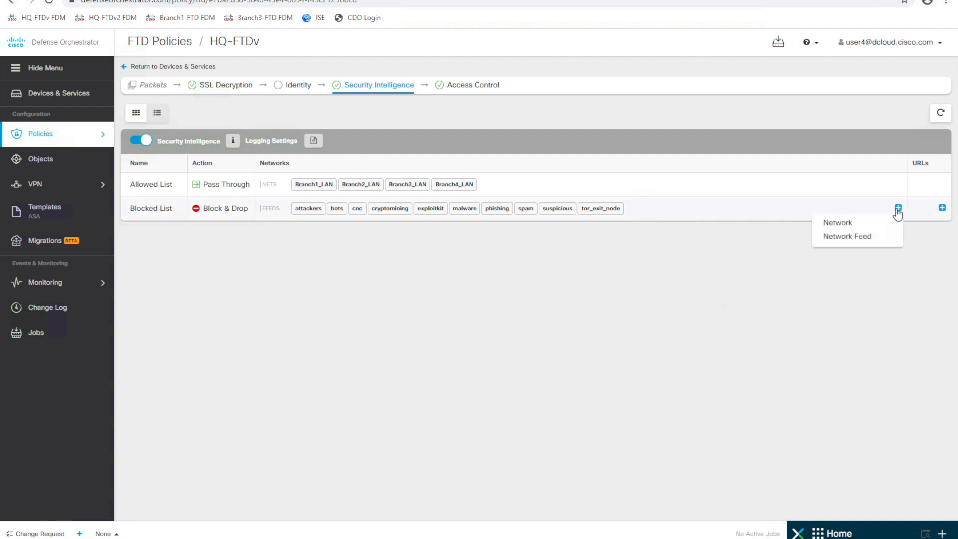
pyautogui.click(866, 240)
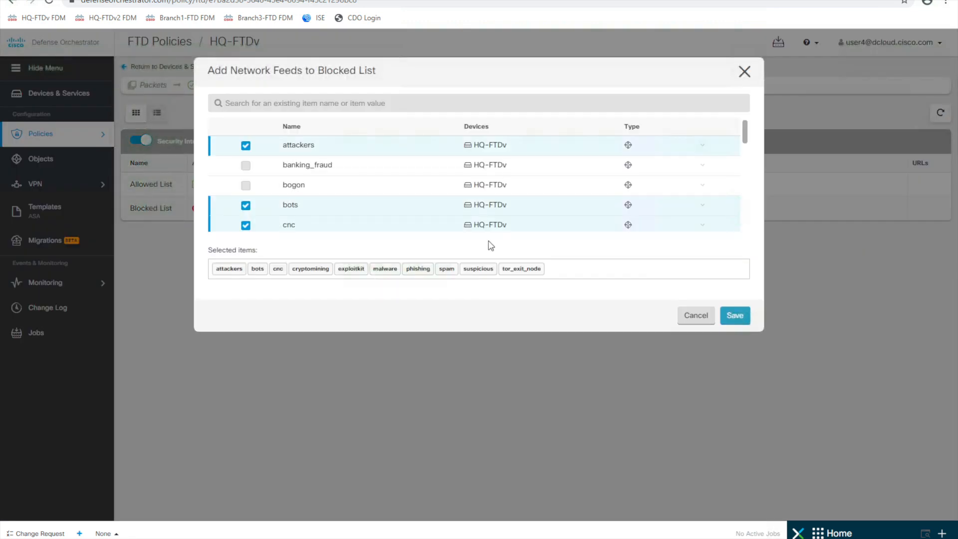
pyautogui.scroll(-3, 345, 172)
pyautogui.scroll(-3, 338, 179)
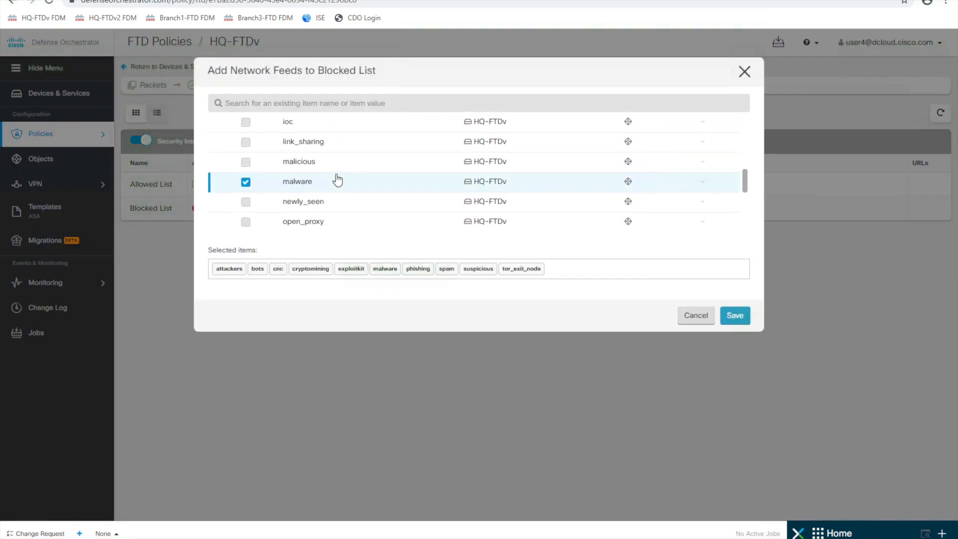
pyautogui.scroll(-1, 338, 179)
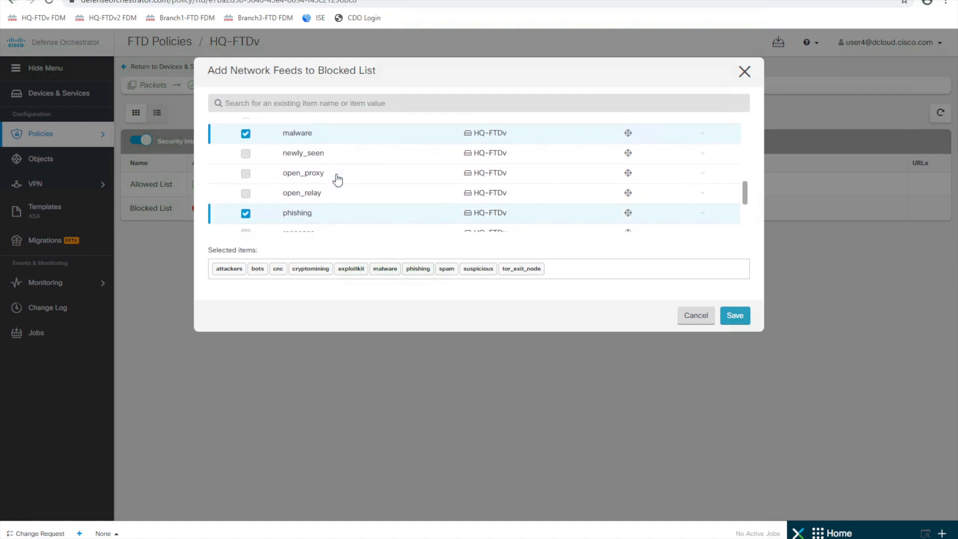
pyautogui.click(246, 193)
pyautogui.click(246, 173)
pyautogui.click(245, 153)
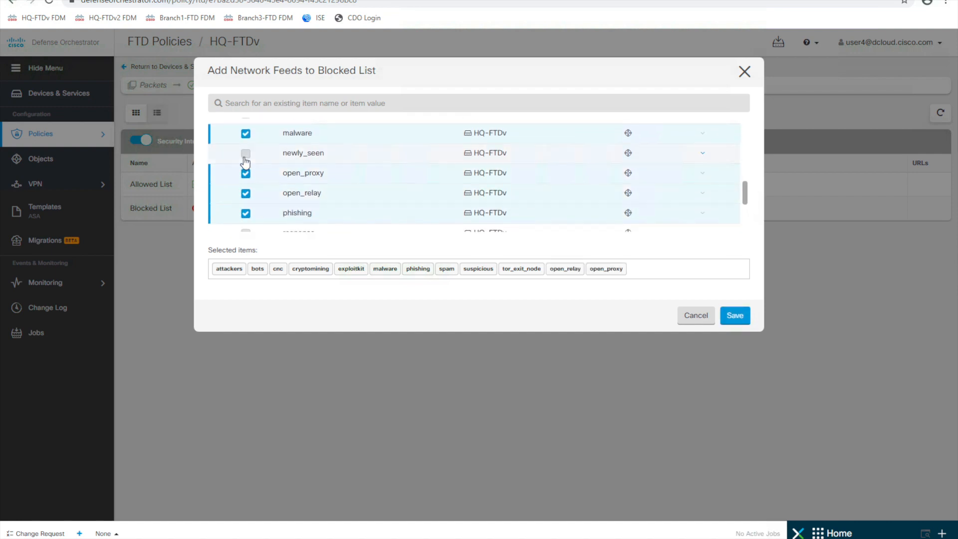
pyautogui.click(728, 316)
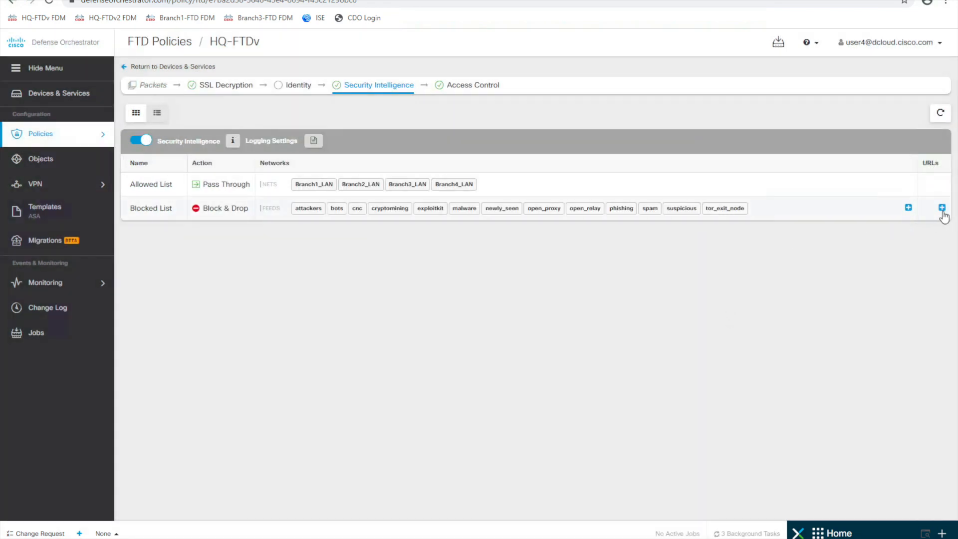
pyautogui.click(941, 208)
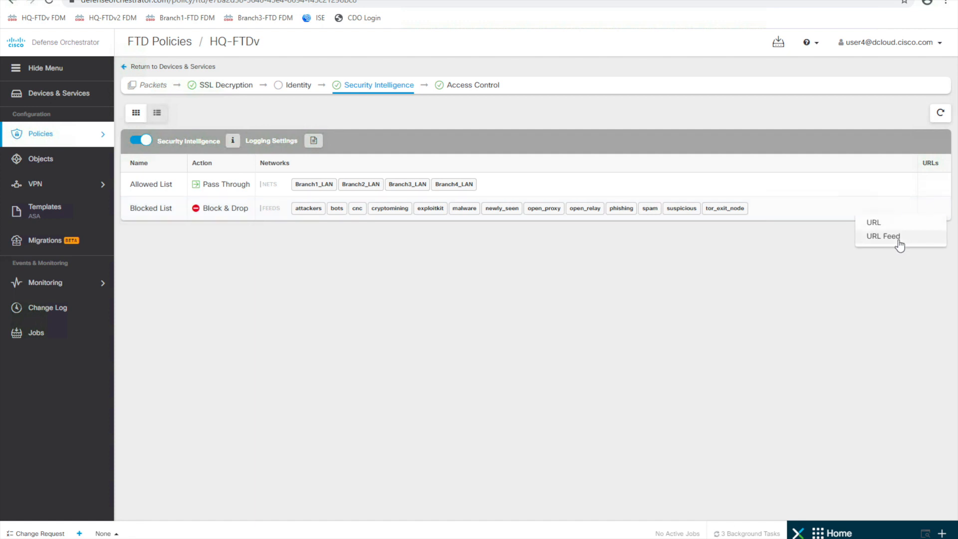
pyautogui.click(883, 236)
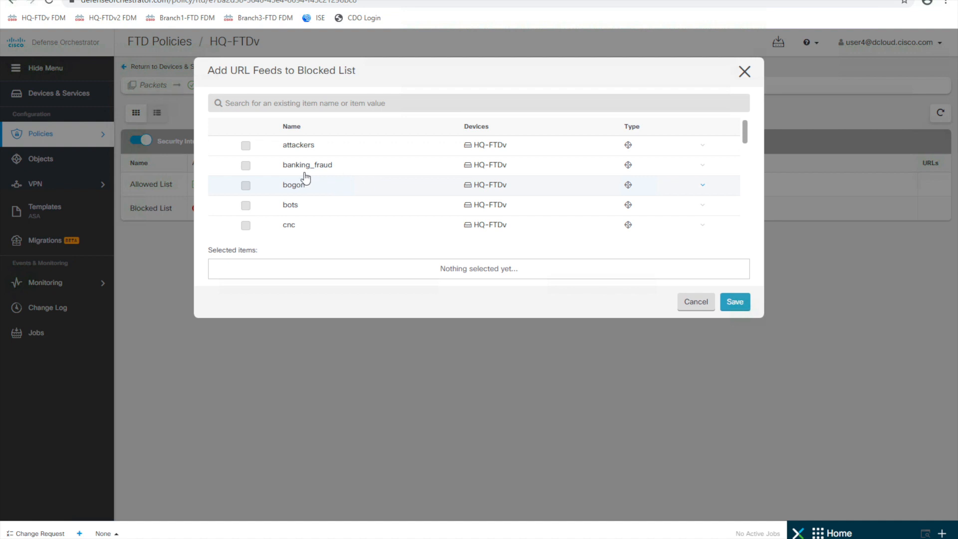
pyautogui.scroll(-1, 302, 204)
pyautogui.scroll(-2, 302, 203)
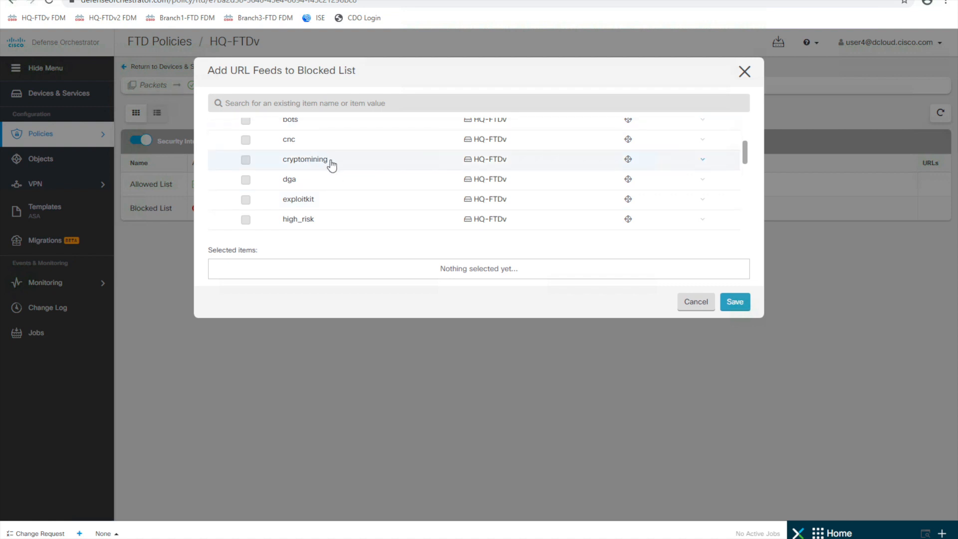
pyautogui.click(693, 304)
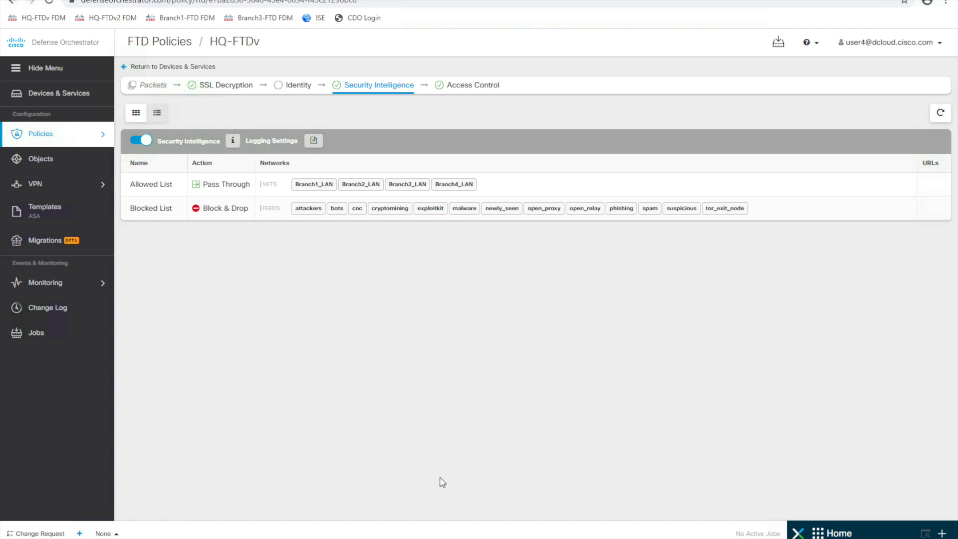
pyautogui.moveTo(434, 538)
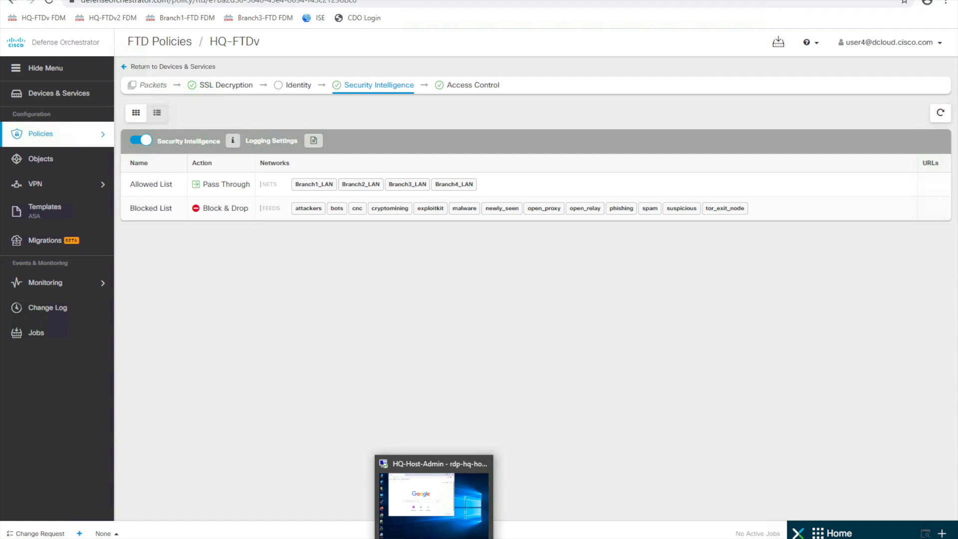
# - On the HQ-Host-Admin remote desktop, load the Outside Server's Index of /files in Chrome
pyautogui.click(433, 496)
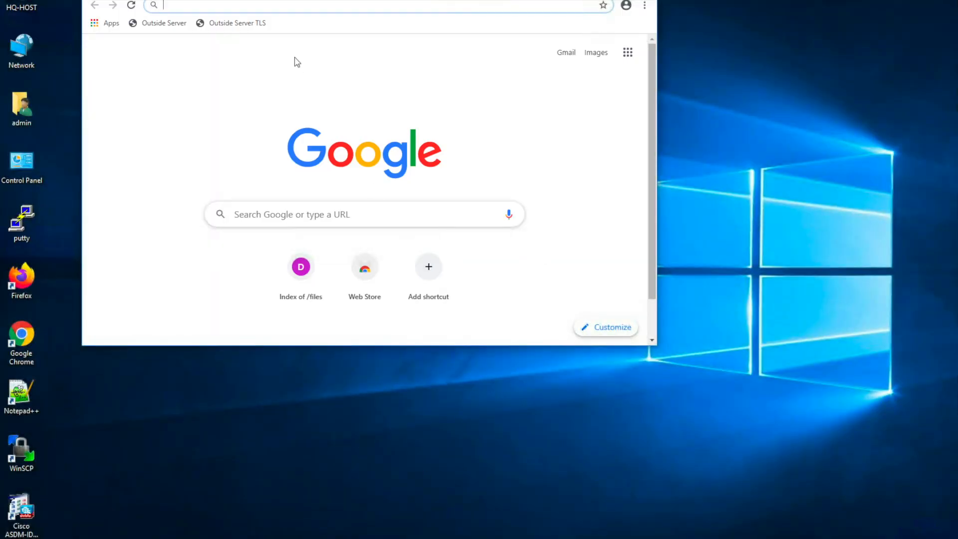
pyautogui.click(170, 24)
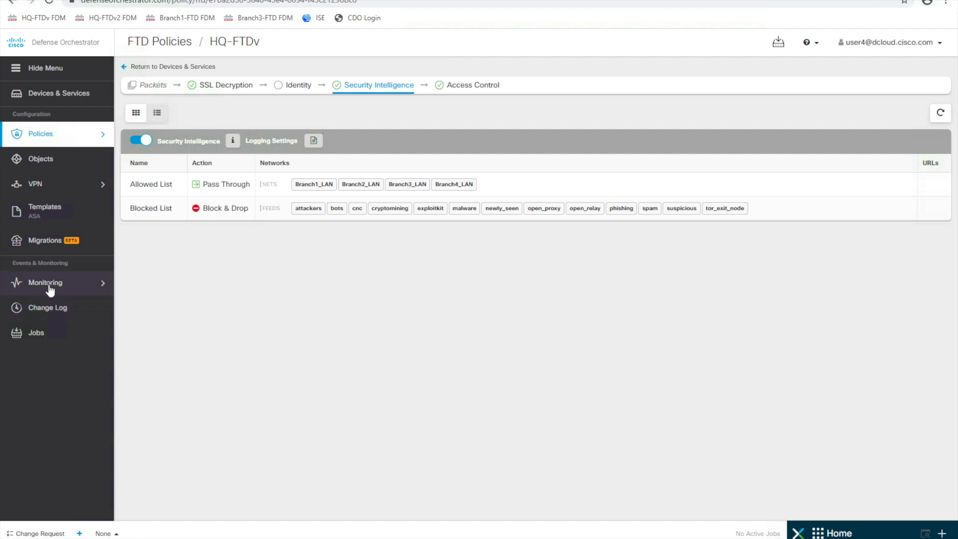
pyautogui.moveTo(53, 291)
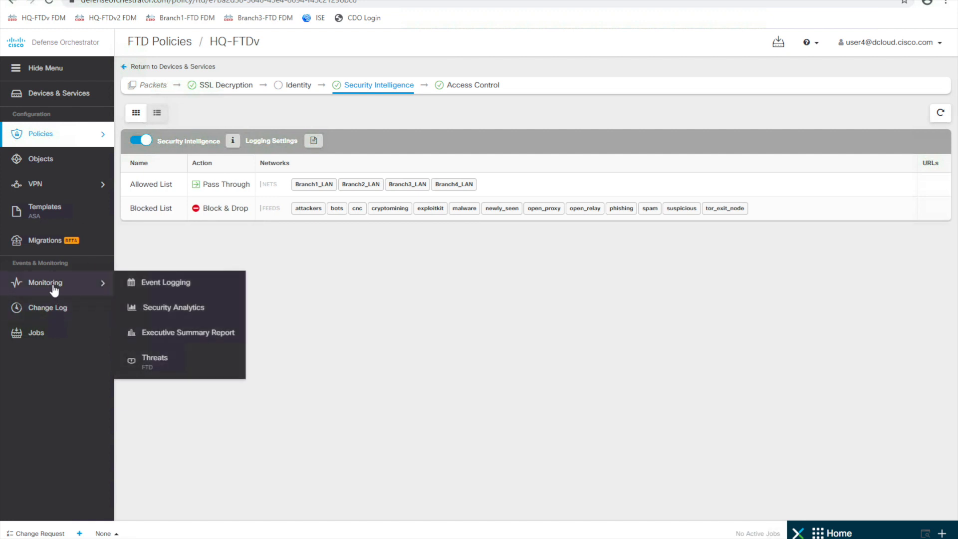
# - Show Monitoring > Event Logging in Live mode to watch incoming events
pyautogui.click(177, 284)
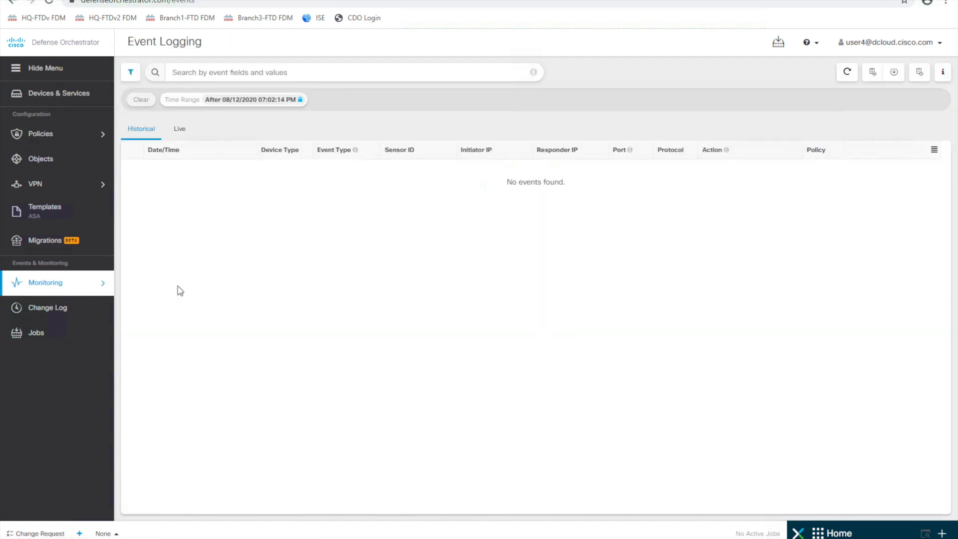
pyautogui.click(180, 129)
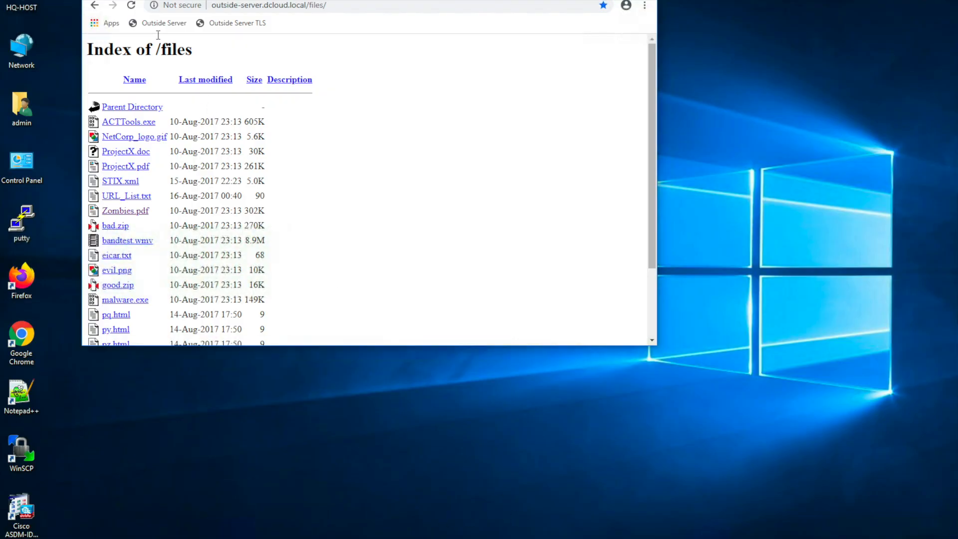
# - Reload the outside server listing, open Zombies.pdf and eicar.txt, then close the Chrome window
pyautogui.click(131, 4)
pyautogui.click(135, 212)
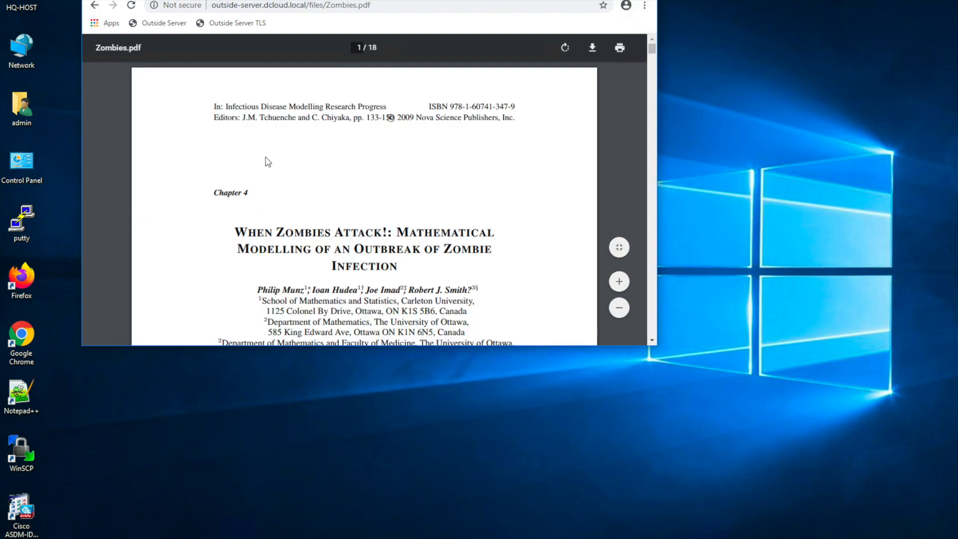
pyautogui.click(164, 24)
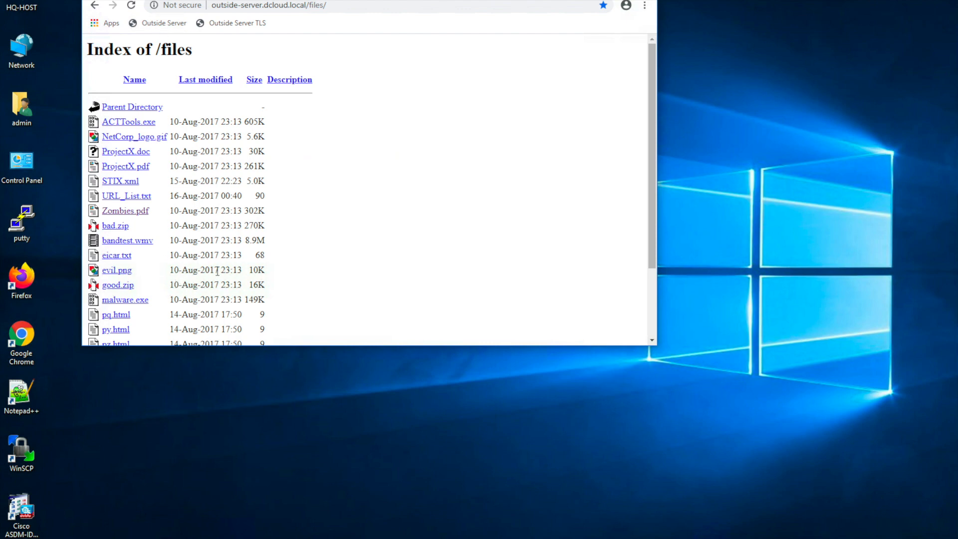
pyautogui.click(116, 255)
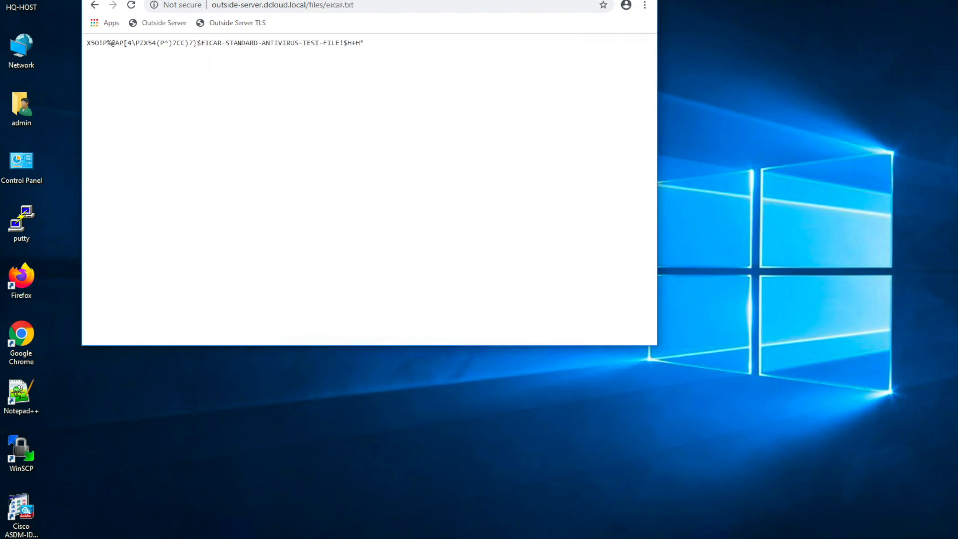
pyautogui.hotkey('ctrl', 'w')
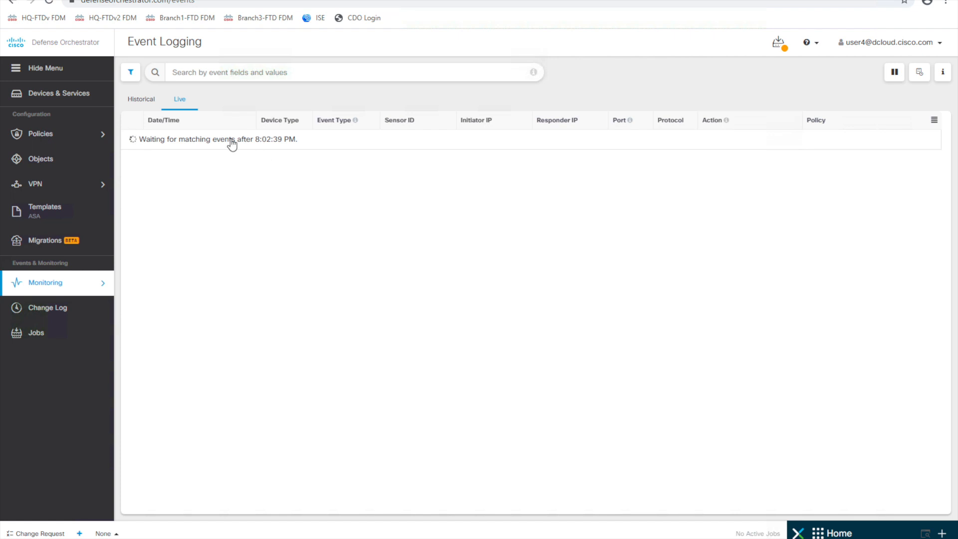
# - Bring up the Edit Access Rule dialog for HQ-FTDv's Allow Internet Access rule
pyautogui.click(56, 96)
pyautogui.click(336, 267)
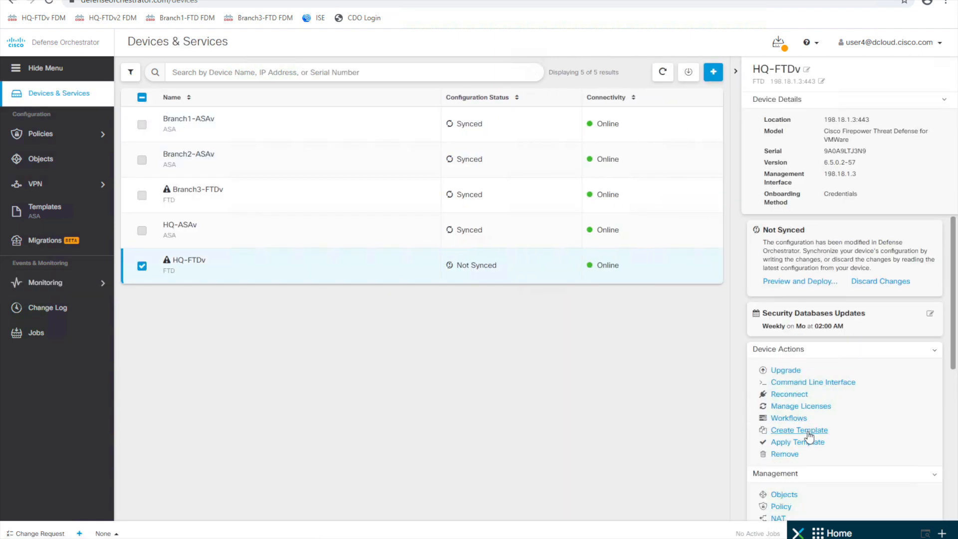
pyautogui.click(787, 507)
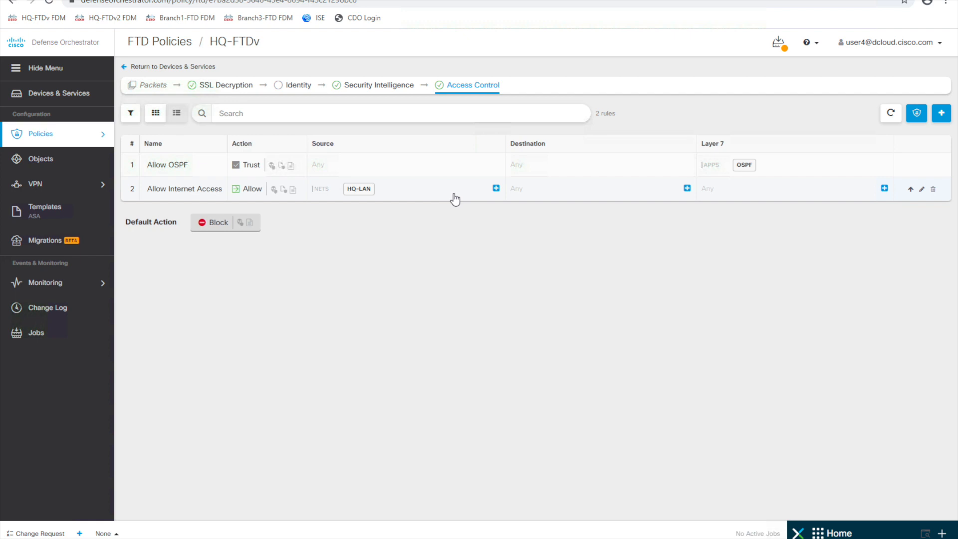
pyautogui.click(454, 199)
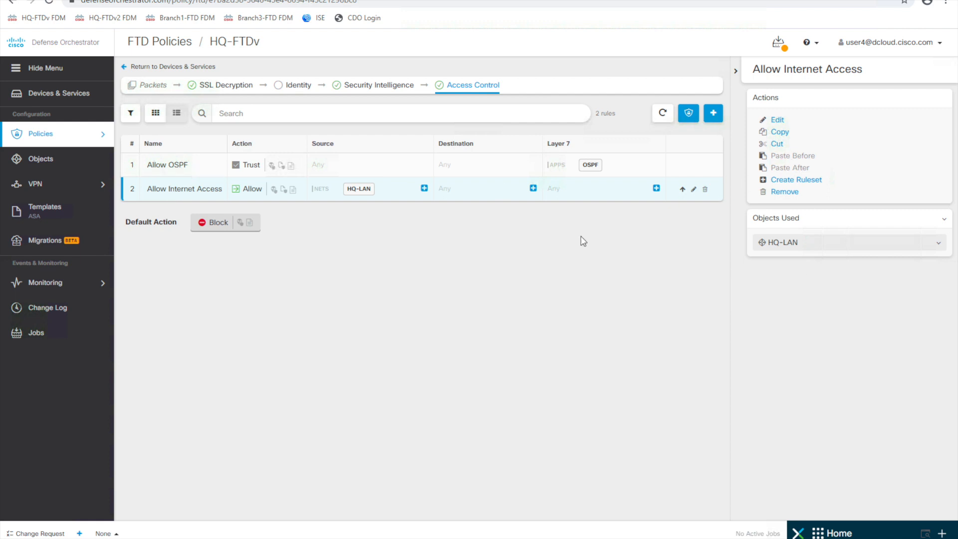
pyautogui.click(174, 189)
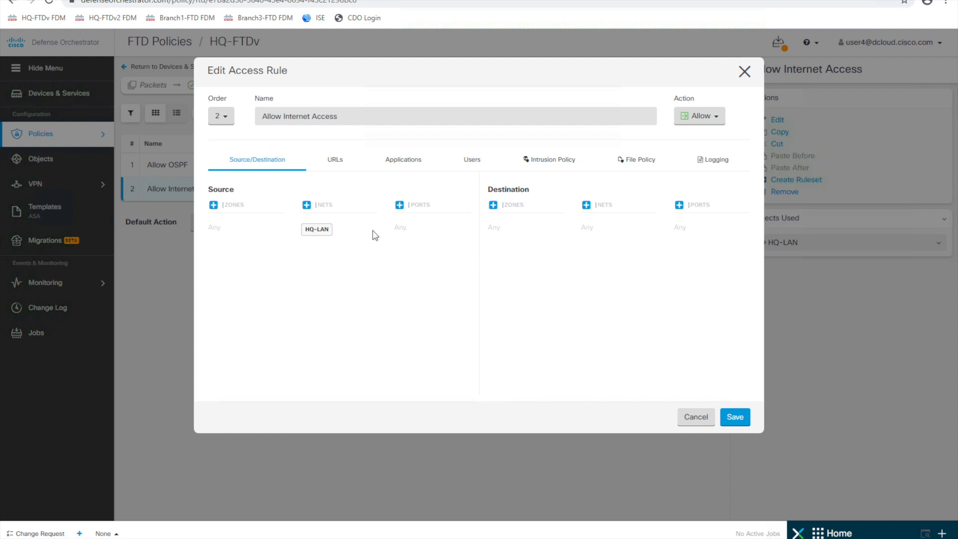
# - Set the rule's intrusion policy to Security Over Connectivity and file policy to Block Malware All
pyautogui.click(549, 162)
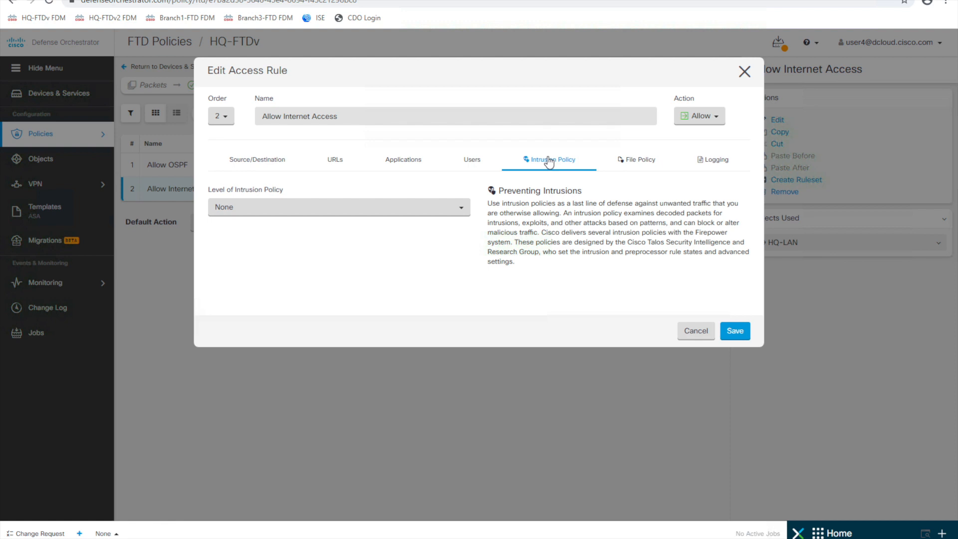
pyautogui.click(456, 210)
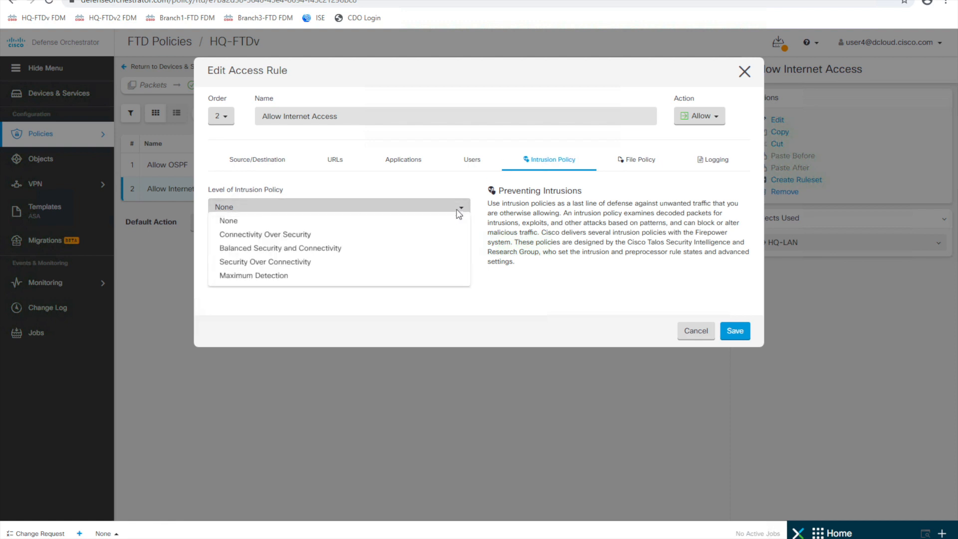
pyautogui.click(308, 262)
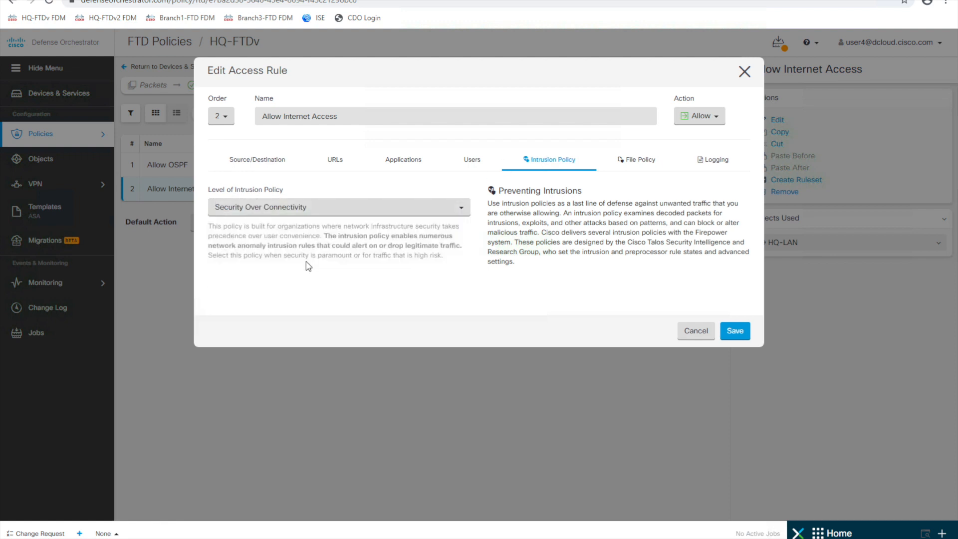
pyautogui.click(639, 160)
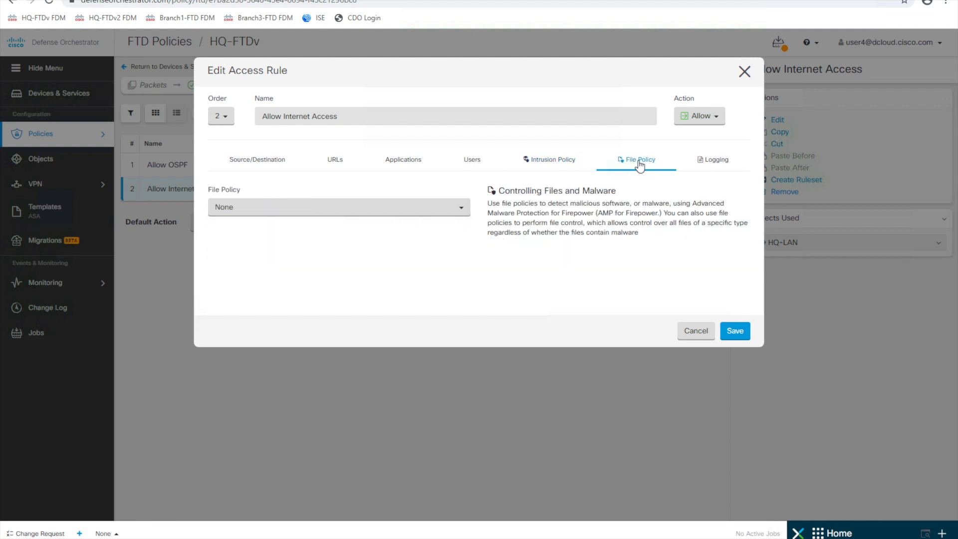
pyautogui.click(459, 215)
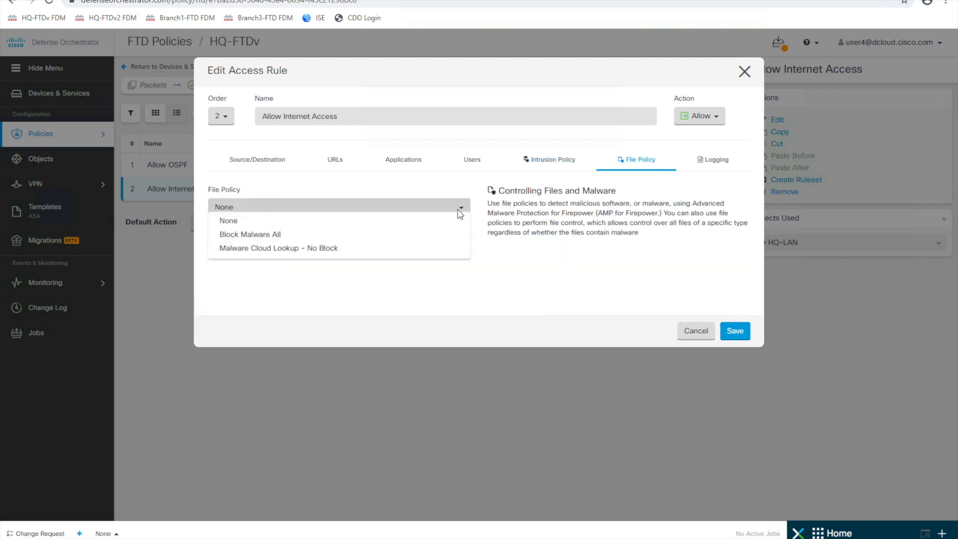
pyautogui.click(310, 235)
# - Log connections at end to syslog server 198.18.133.180:10025 and save the rule
pyautogui.click(716, 161)
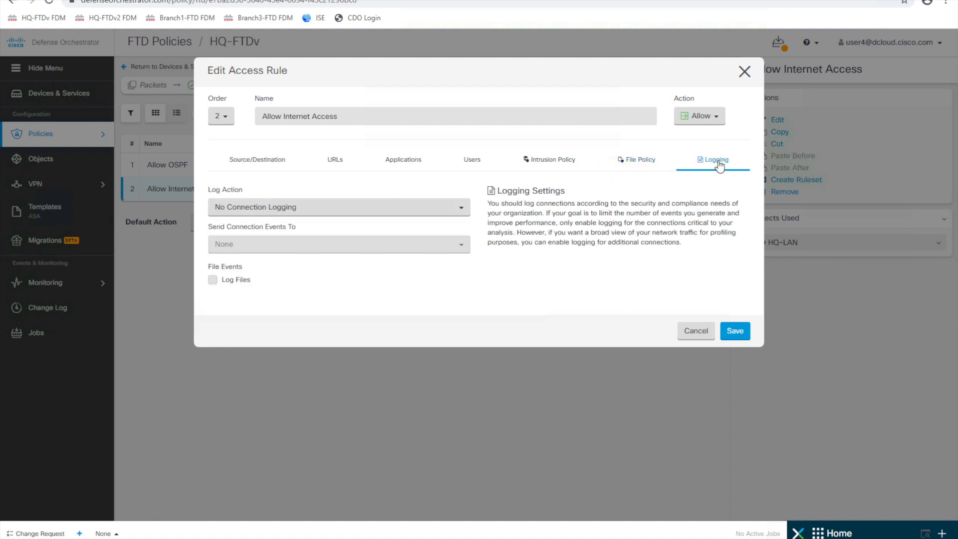
pyautogui.click(283, 210)
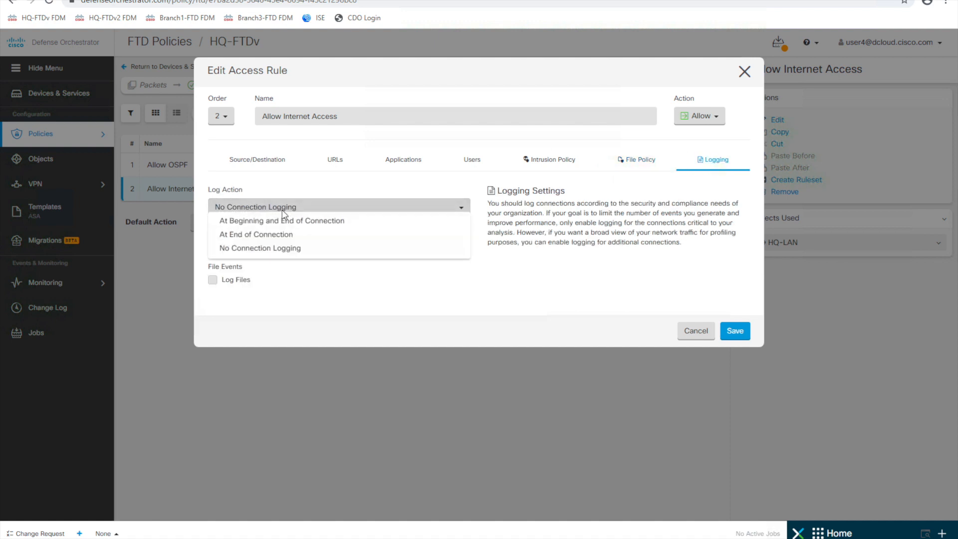
pyautogui.click(287, 236)
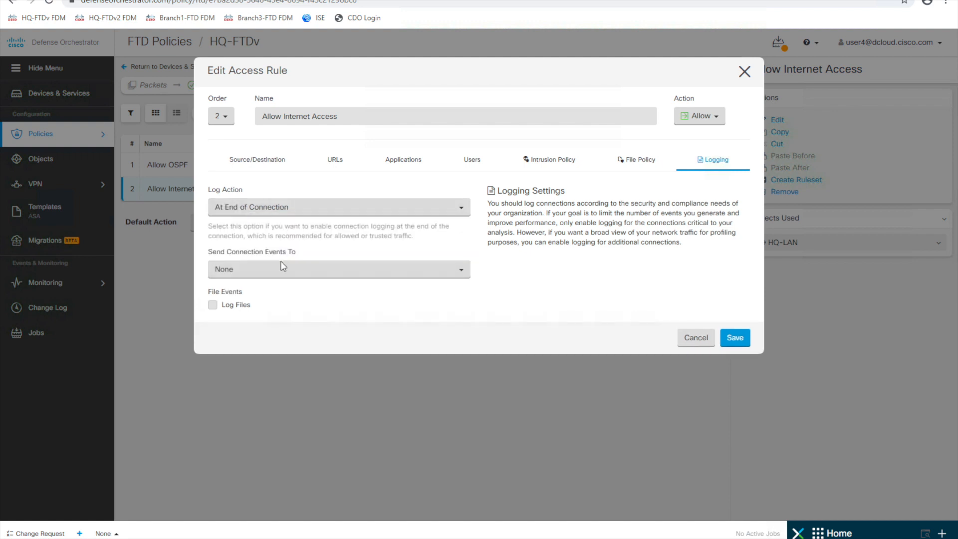
pyautogui.click(265, 274)
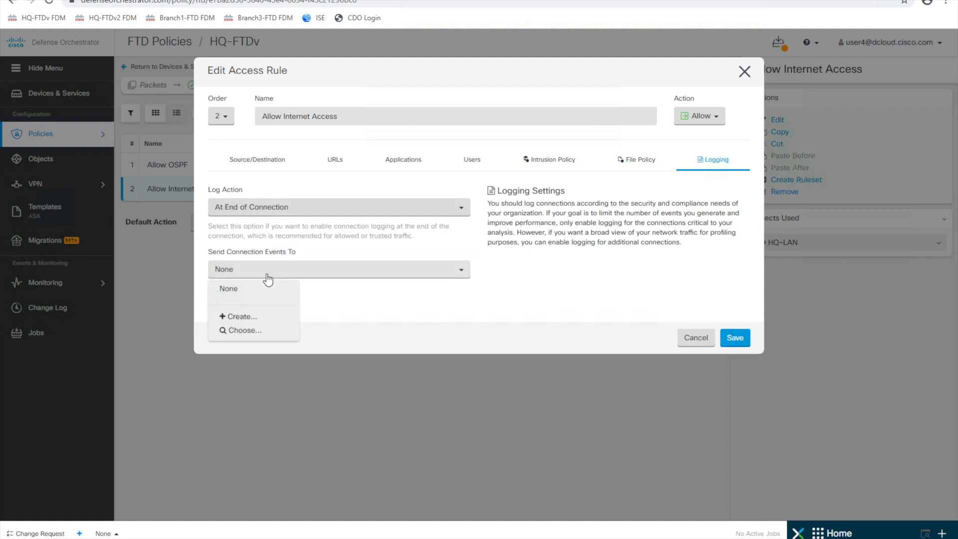
pyautogui.click(240, 331)
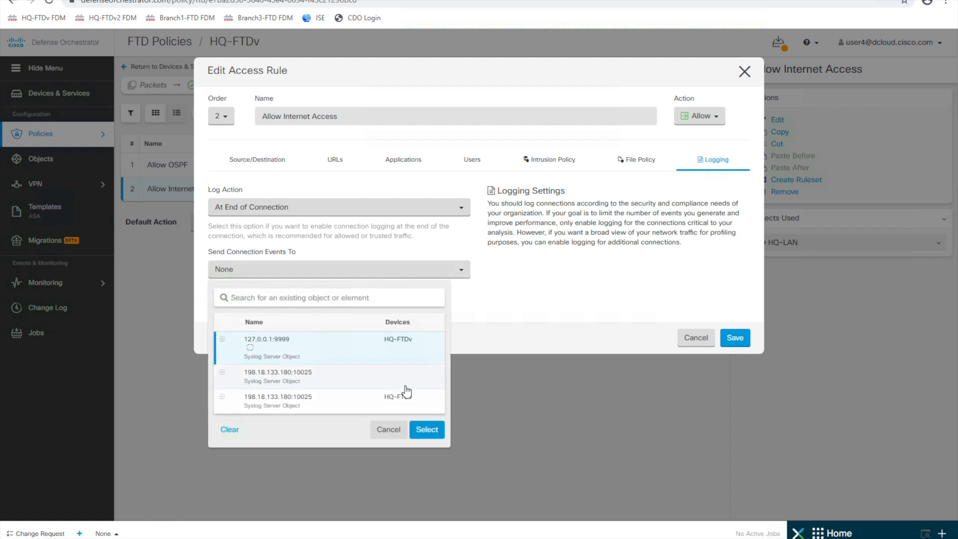
pyautogui.click(338, 381)
pyautogui.click(427, 432)
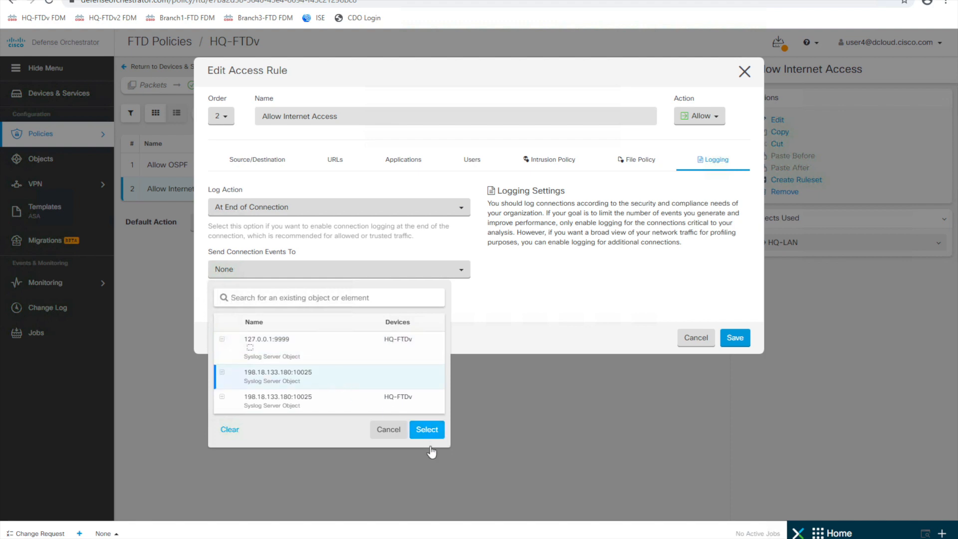
pyautogui.click(427, 432)
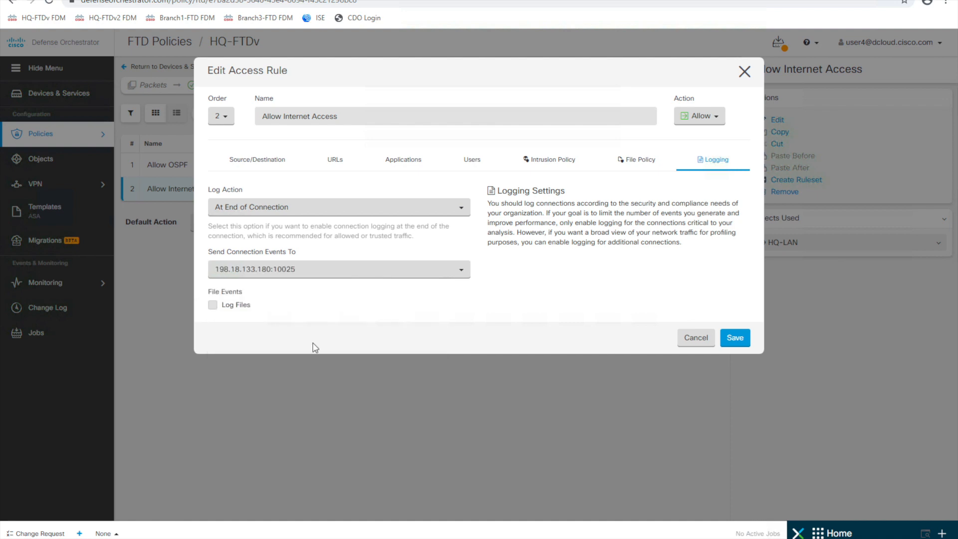
pyautogui.click(735, 337)
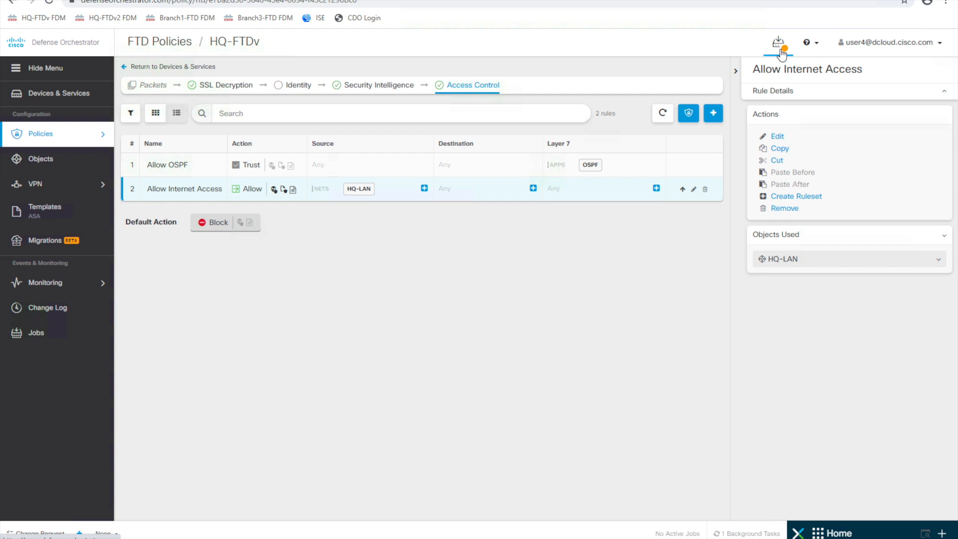
# - Select HQ-FTDv under Devices with Pending Changes and deploy the changes with Deploy Now
pyautogui.click(782, 53)
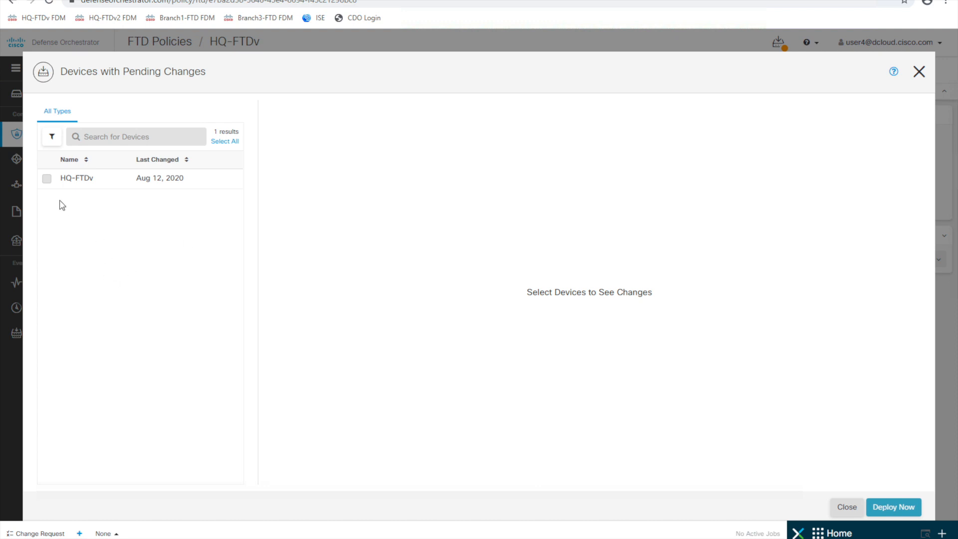
pyautogui.click(46, 178)
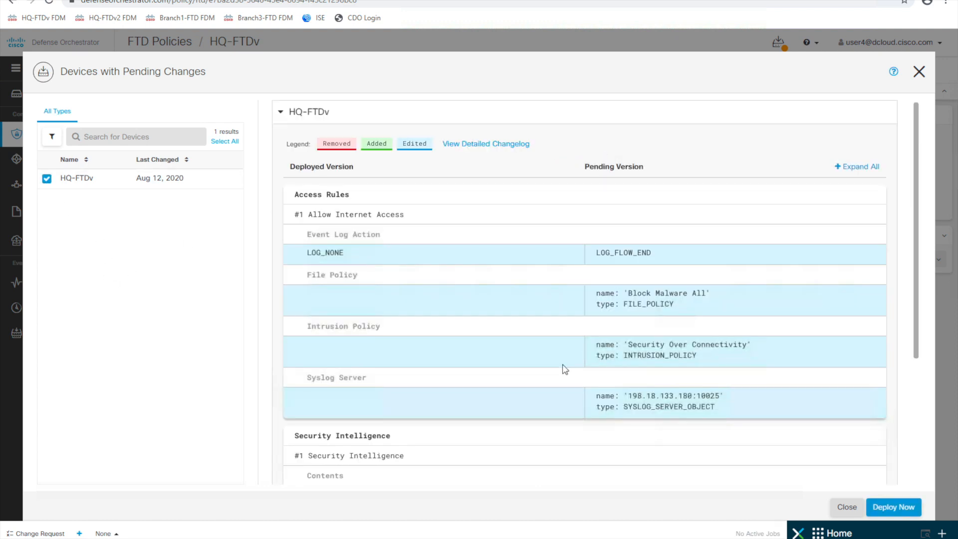
pyautogui.click(903, 507)
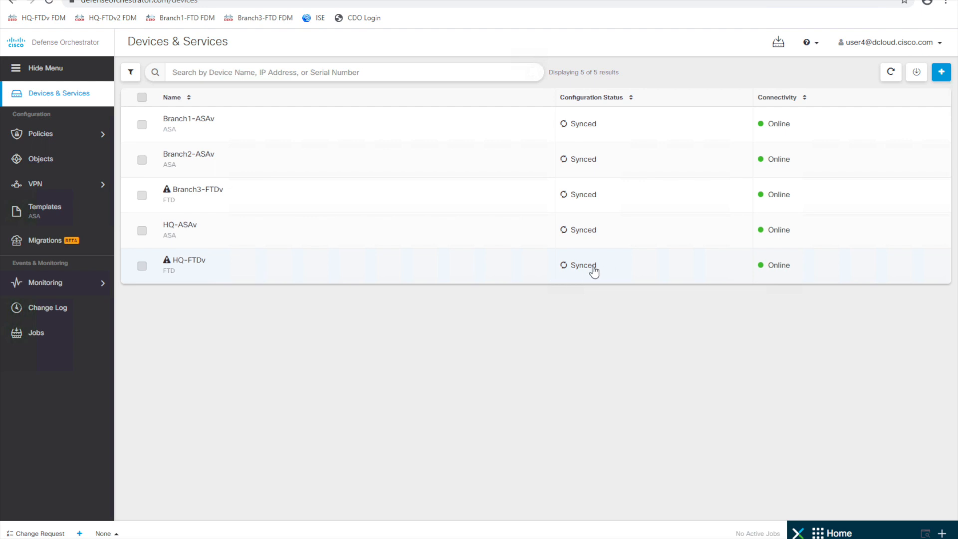
# - Reopen HQ-FTDv's policy, then switch Monitoring > Event Logging to the Live view
pyautogui.moveTo(40, 143)
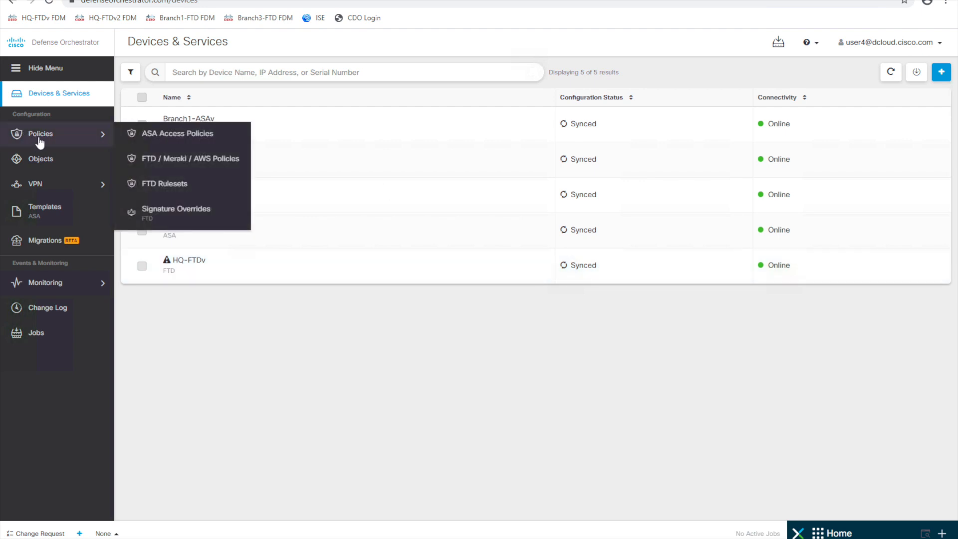
pyautogui.click(314, 279)
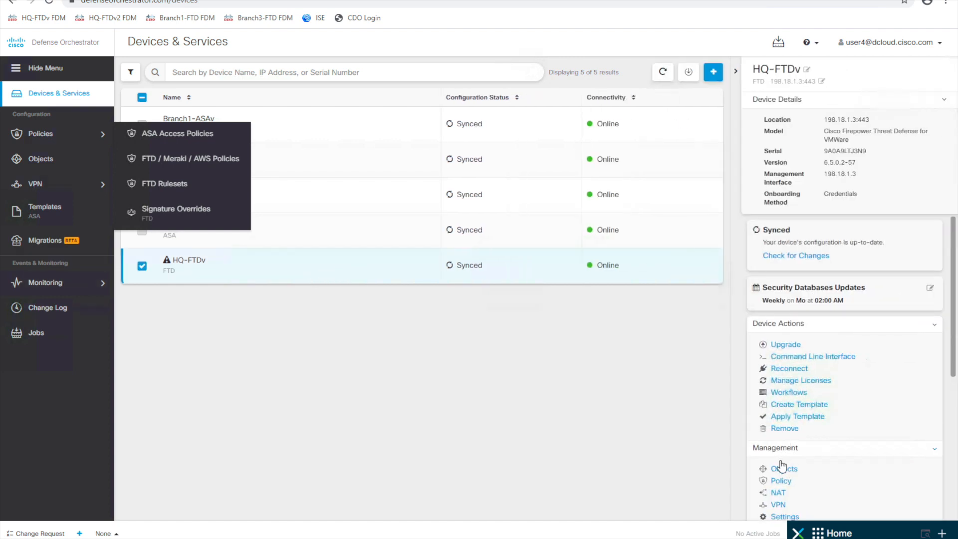
pyautogui.click(782, 482)
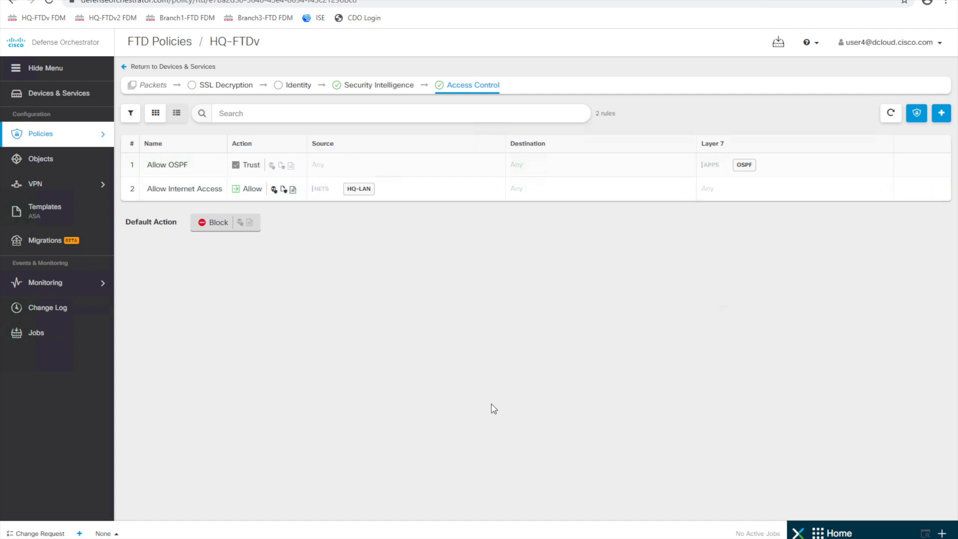
pyautogui.moveTo(56, 282)
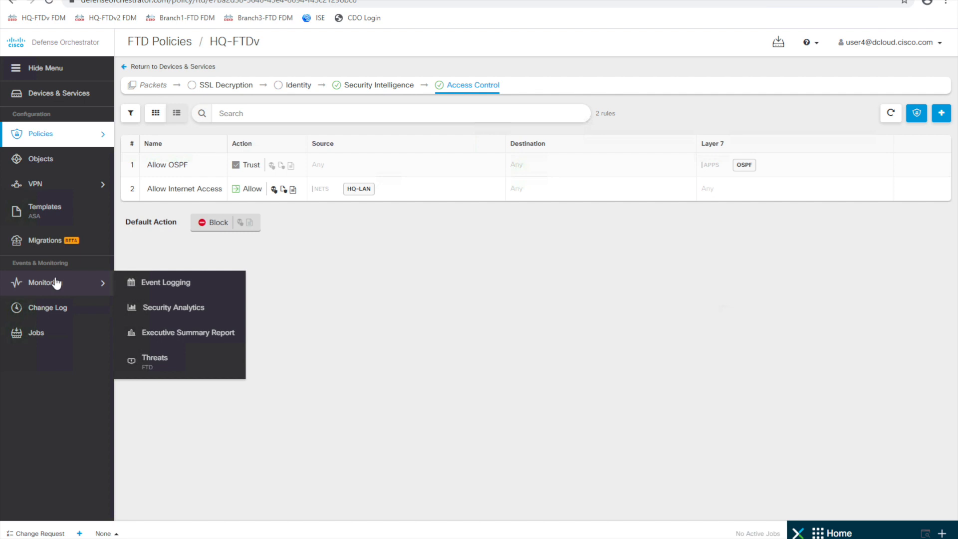
pyautogui.click(176, 291)
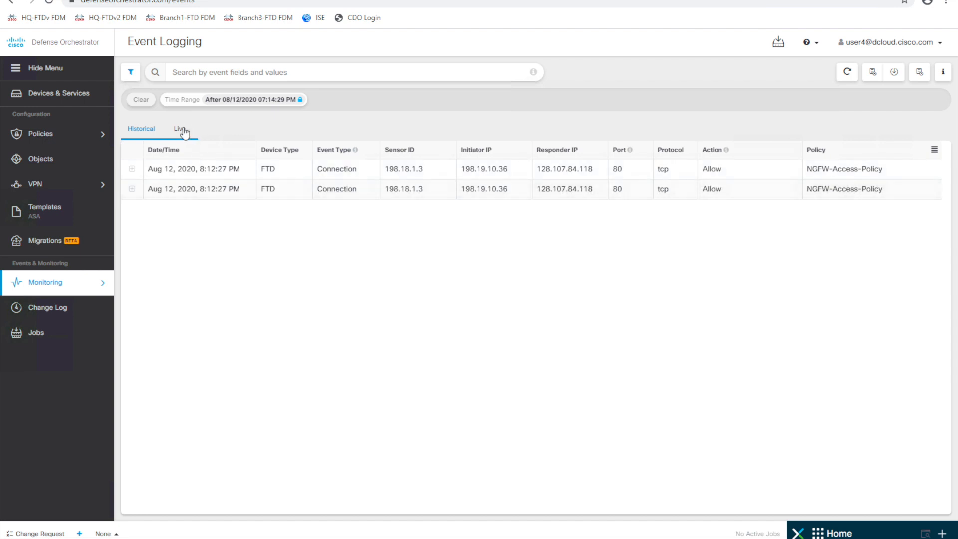
pyautogui.click(182, 131)
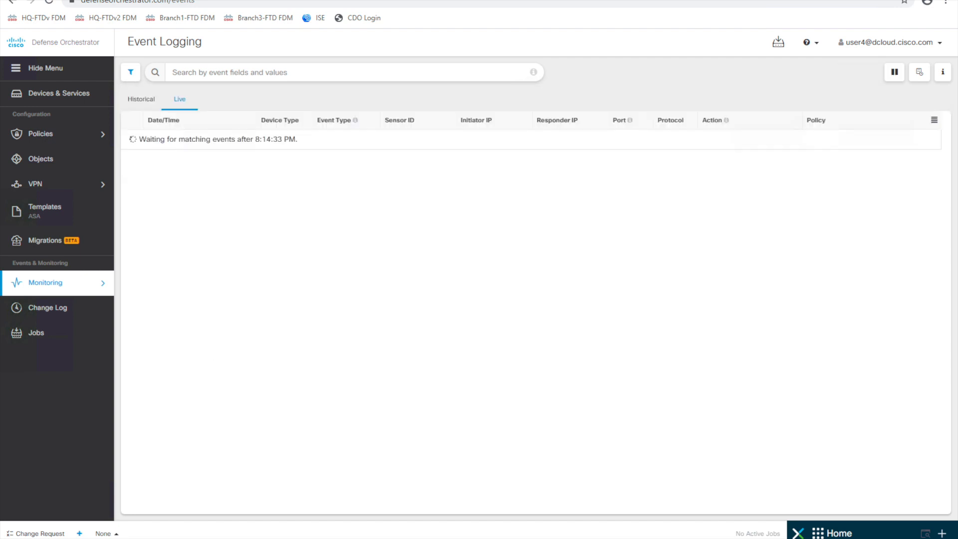
# - On the HQ host, close the Chrome settings tab and load the outside server's file index
pyautogui.click(434, 536)
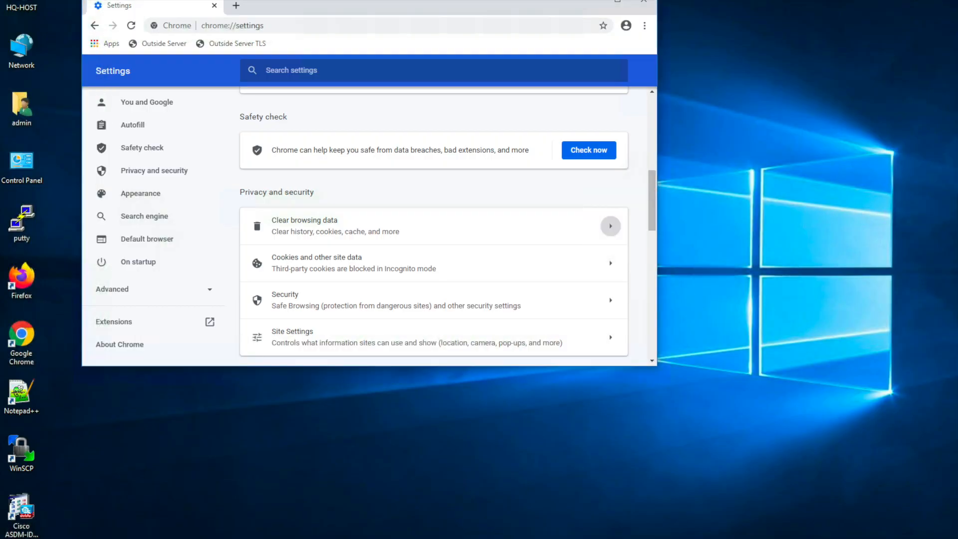
pyautogui.click(235, 6)
pyautogui.click(215, 5)
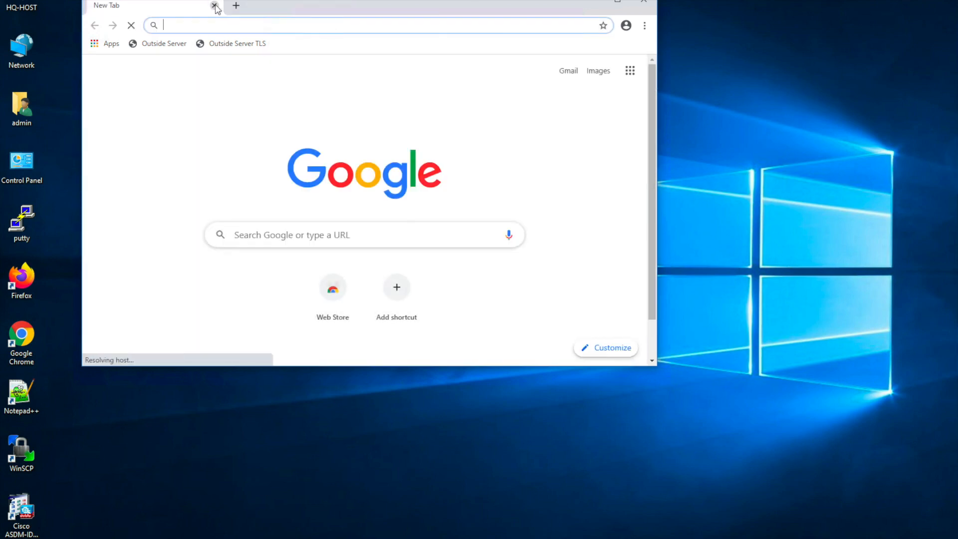
pyautogui.click(165, 48)
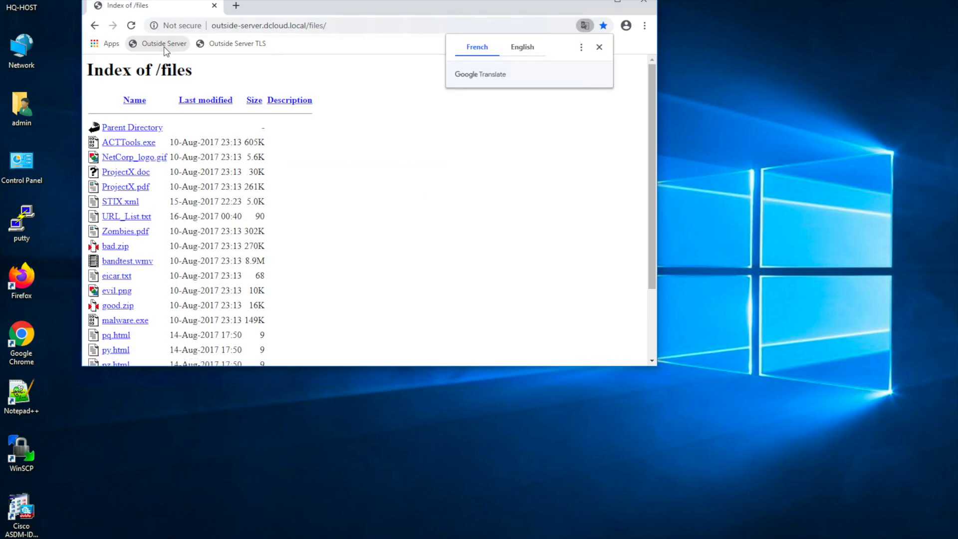
# - Open Zombies.pdf and eicar.txt from the listing, then open a fresh blank tab
pyautogui.click(131, 232)
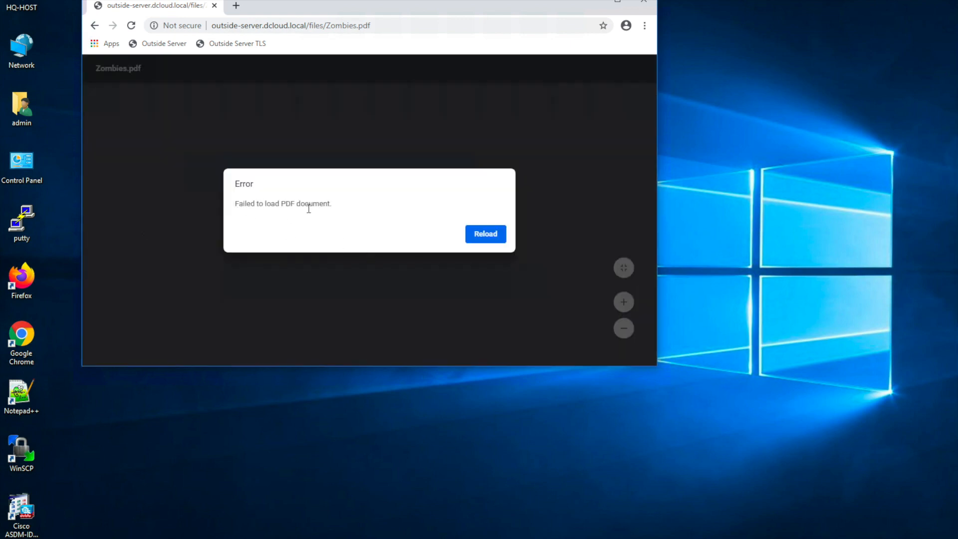
pyautogui.click(164, 46)
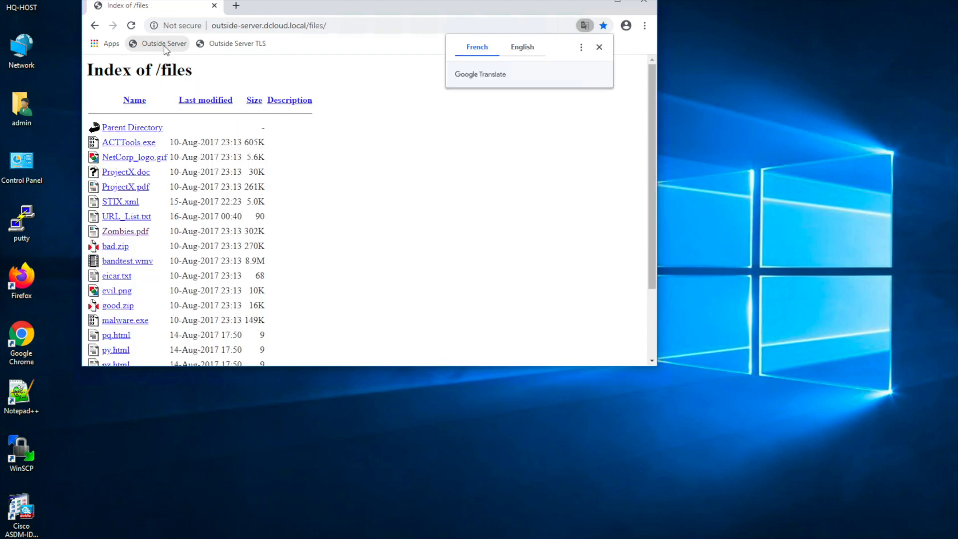
pyautogui.click(119, 278)
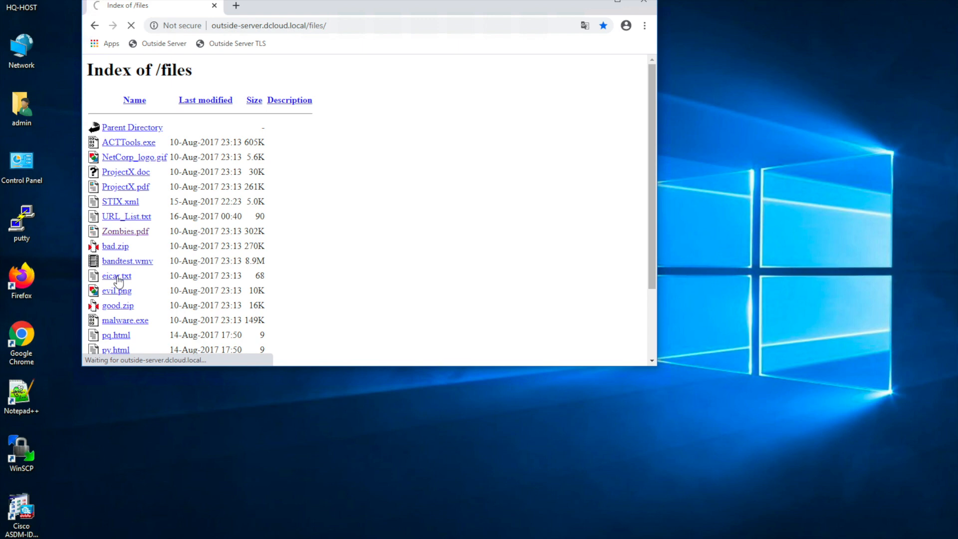
pyautogui.click(236, 6)
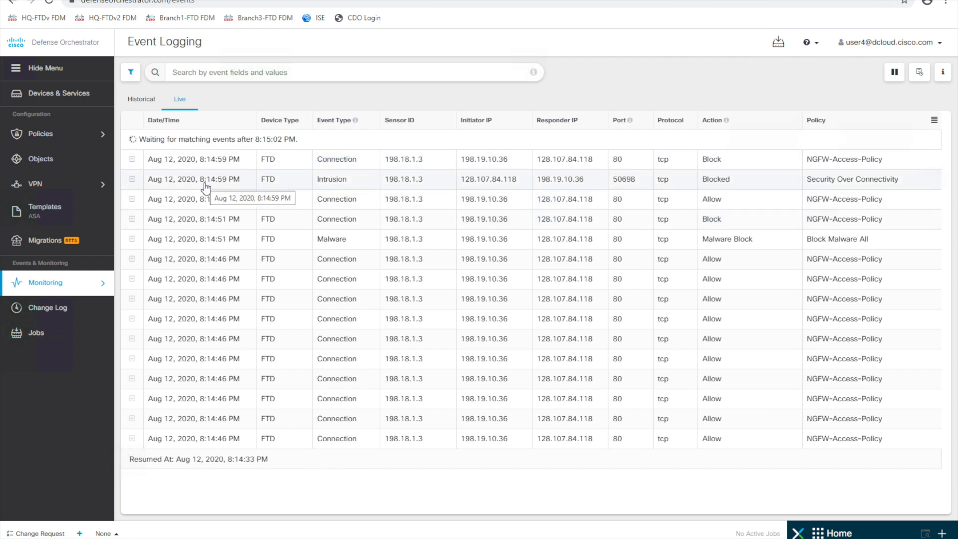
# - Inspect the Intrusion and Malware Block event details, then filter the log to FileDirection Download
pyautogui.click(133, 180)
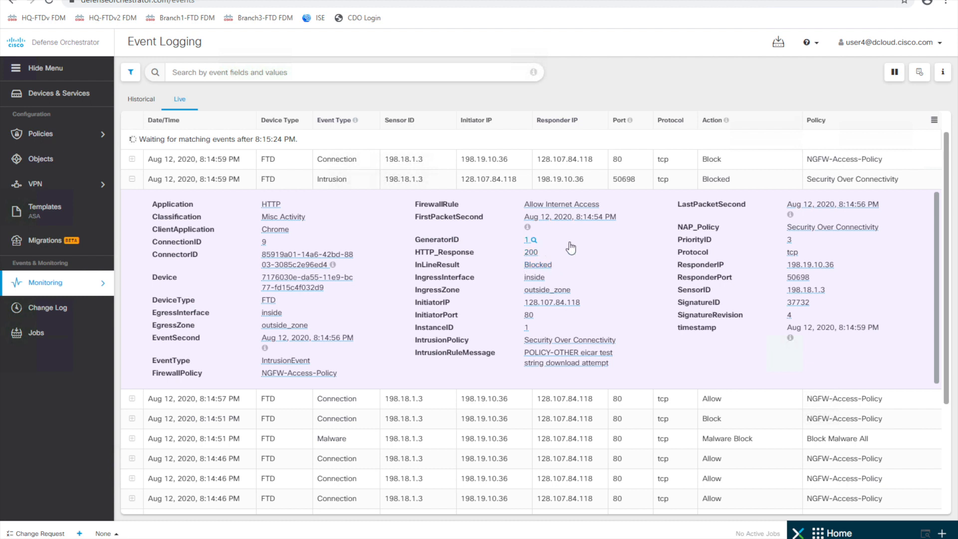
pyautogui.click(131, 179)
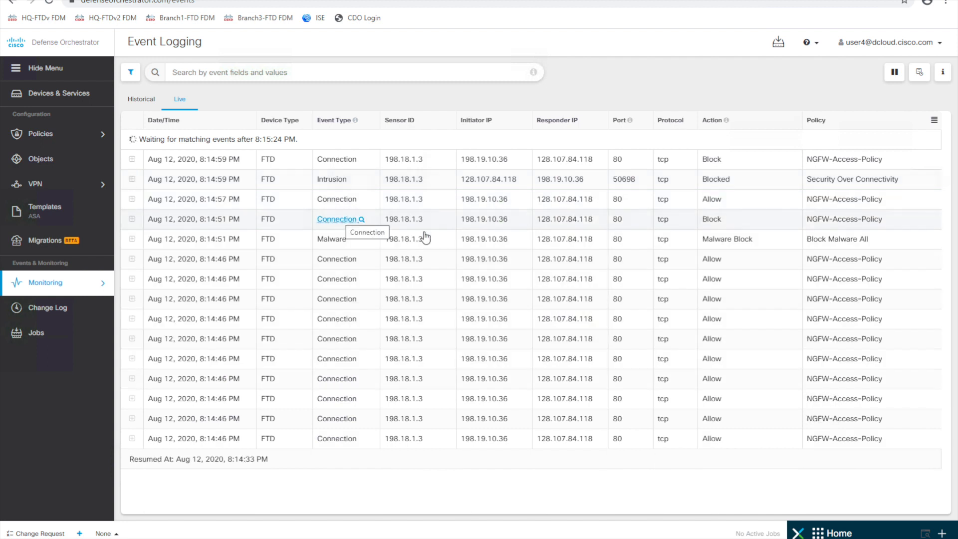
pyautogui.click(132, 239)
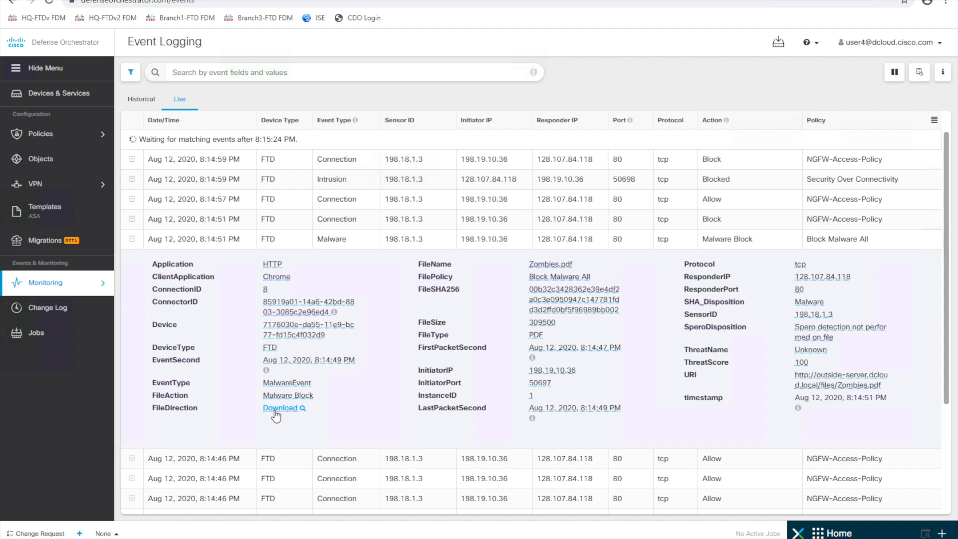
pyautogui.click(302, 409)
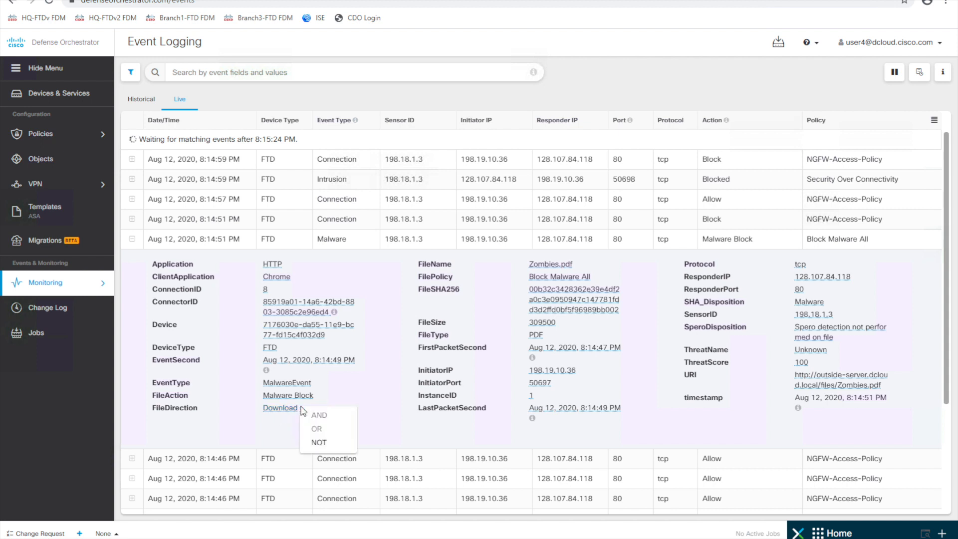
pyautogui.click(282, 408)
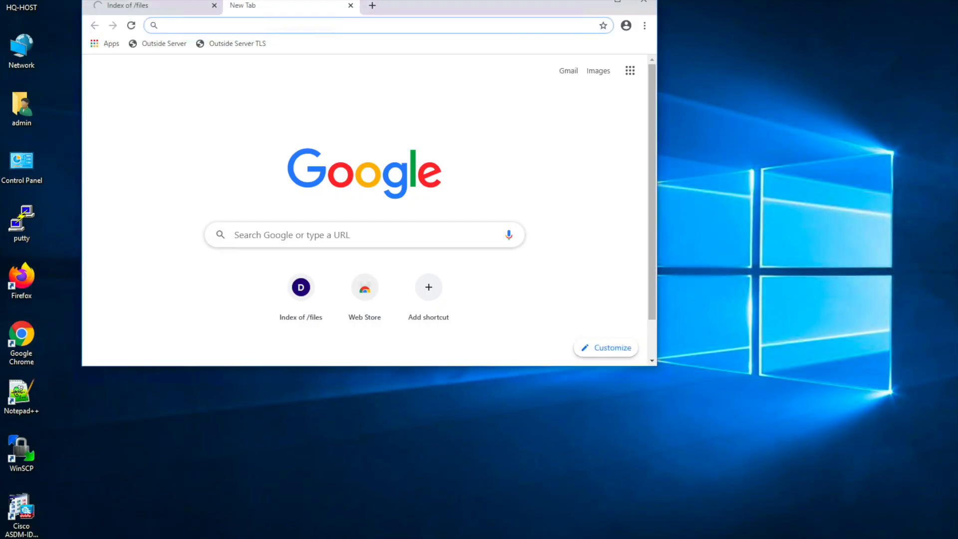
# - Open Zombies.pdf from the Outside Server TLS file listing in a new tab
pyautogui.click(169, 6)
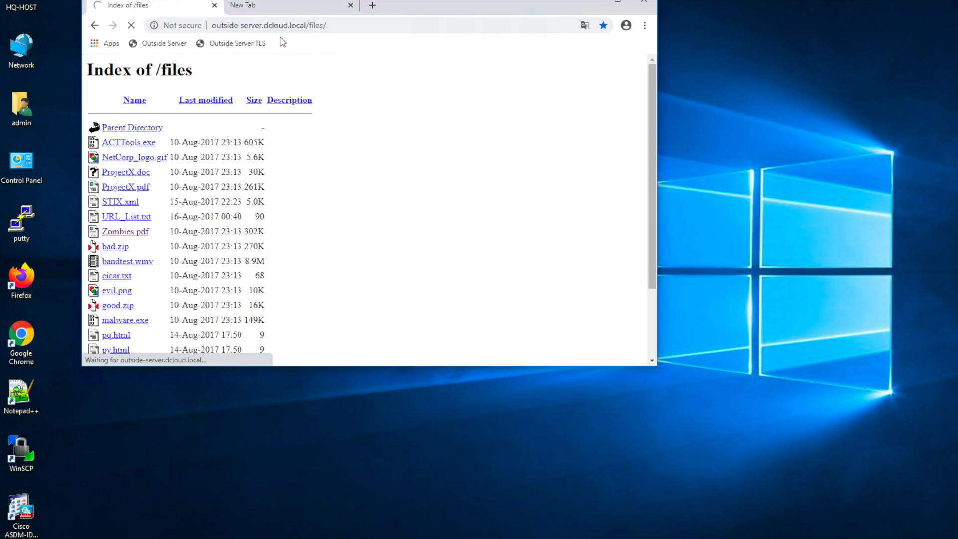
pyautogui.click(277, 9)
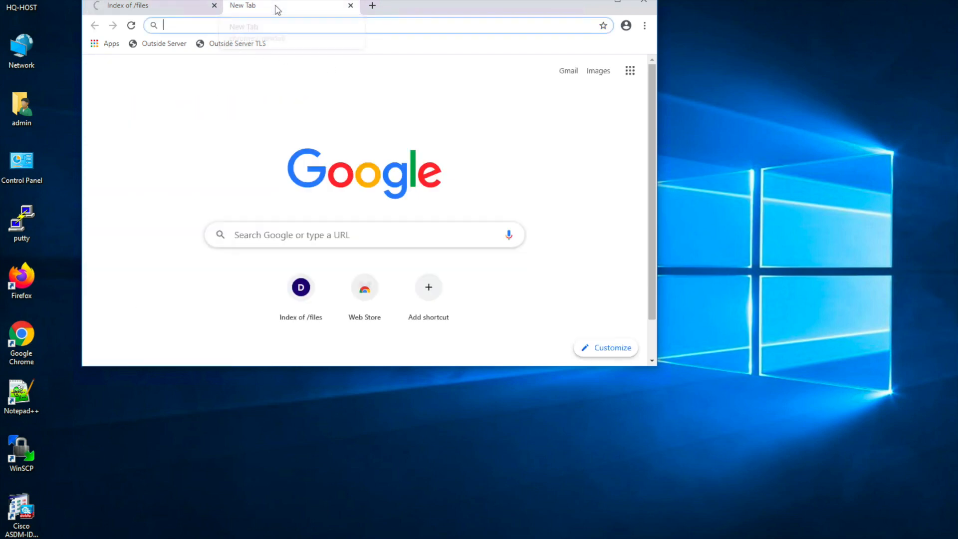
pyautogui.click(229, 50)
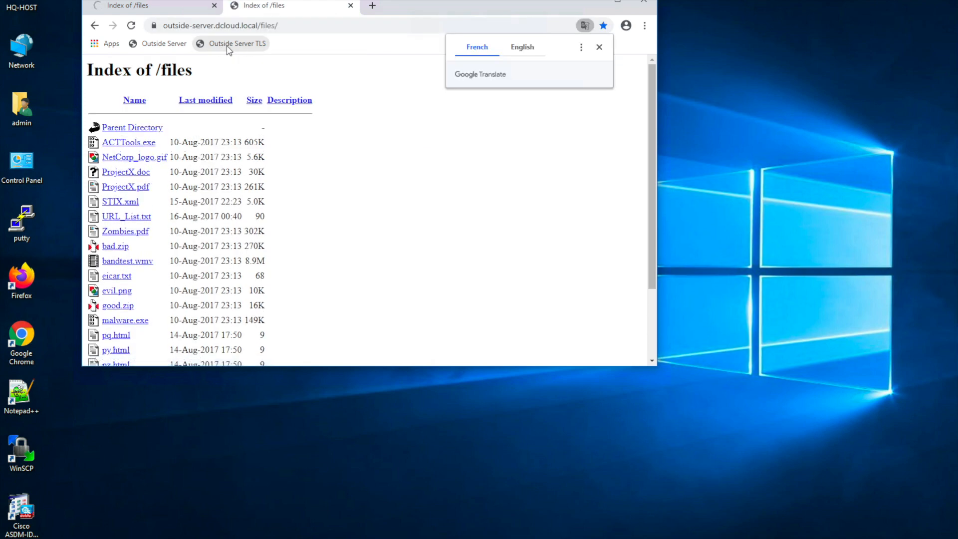
pyautogui.click(134, 232)
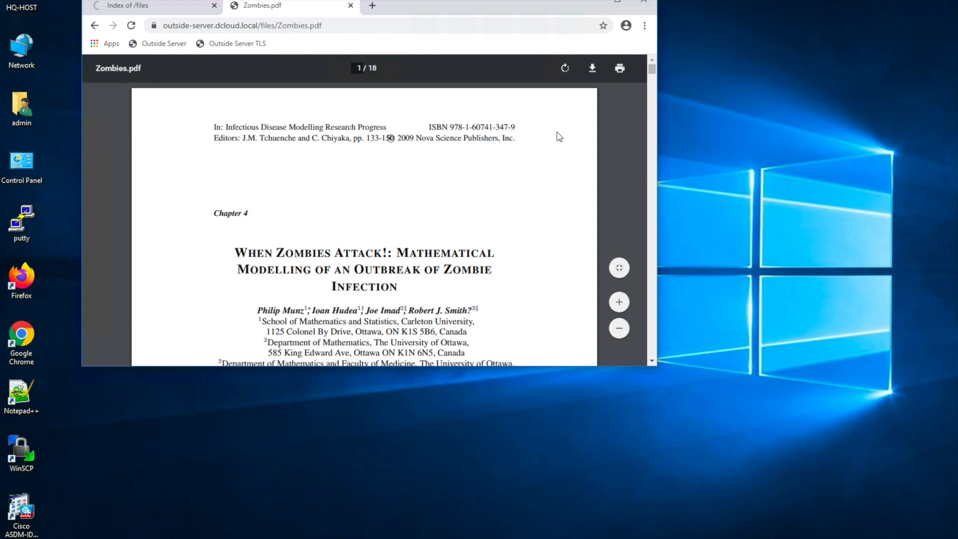
# - Clear Chrome's browsing data and close the file tabs
pyautogui.click(645, 25)
pyautogui.moveTo(646, 193)
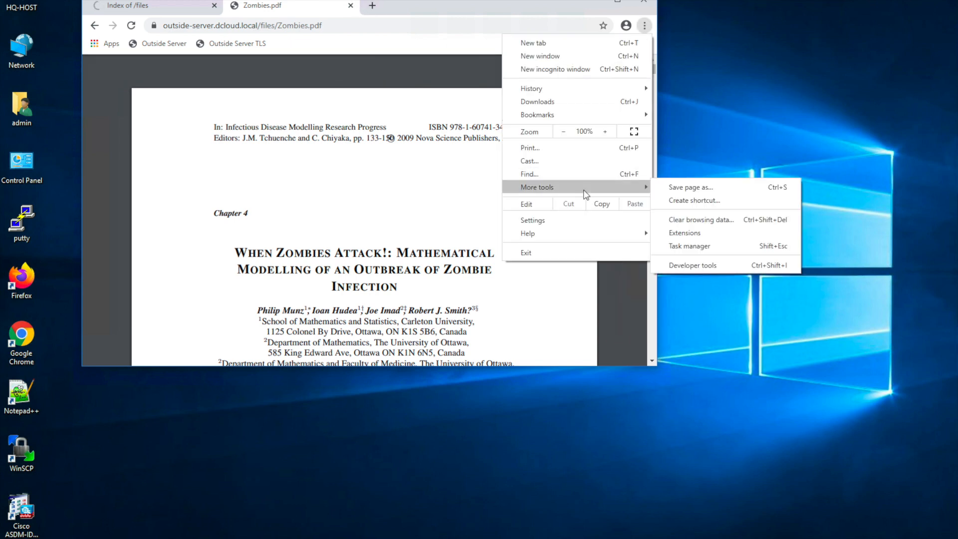
pyautogui.click(708, 219)
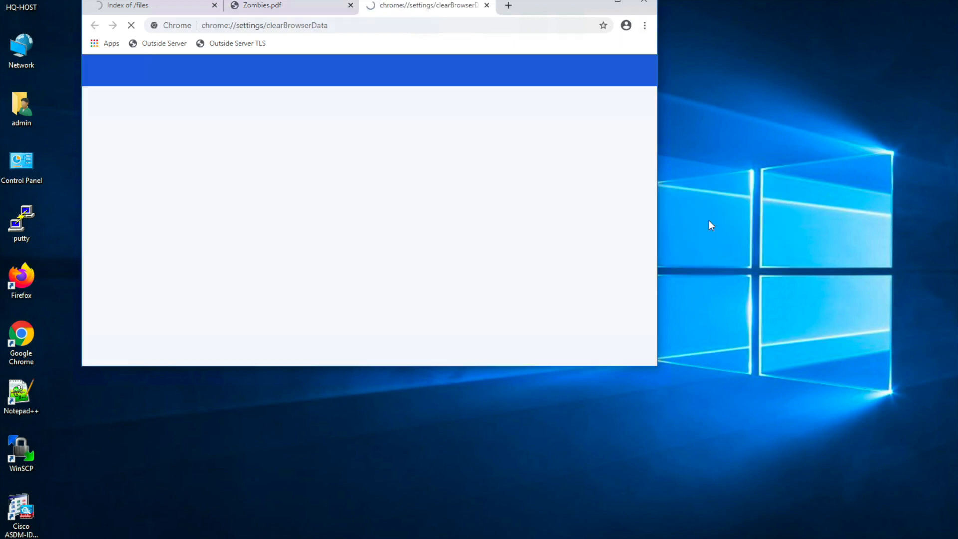
pyautogui.click(481, 330)
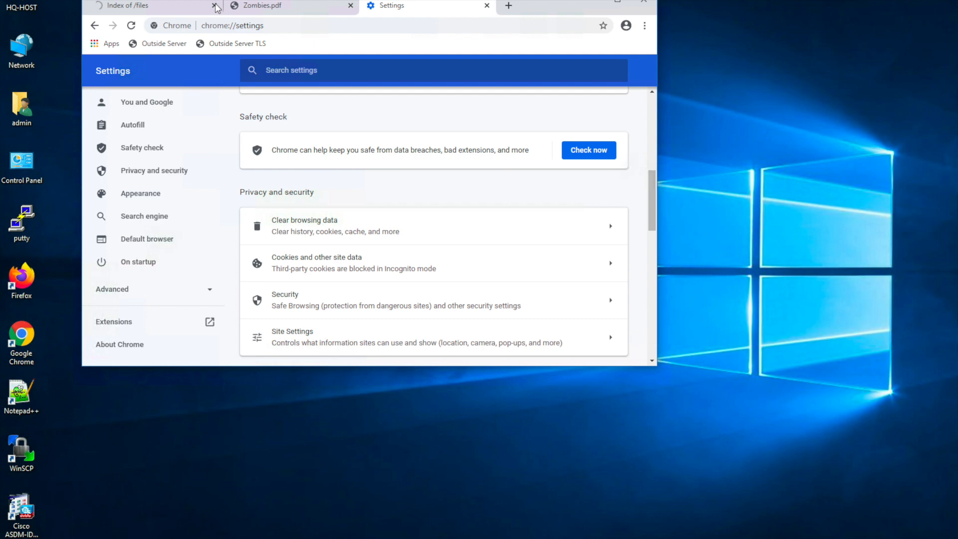
pyautogui.click(214, 6)
pyautogui.click(214, 5)
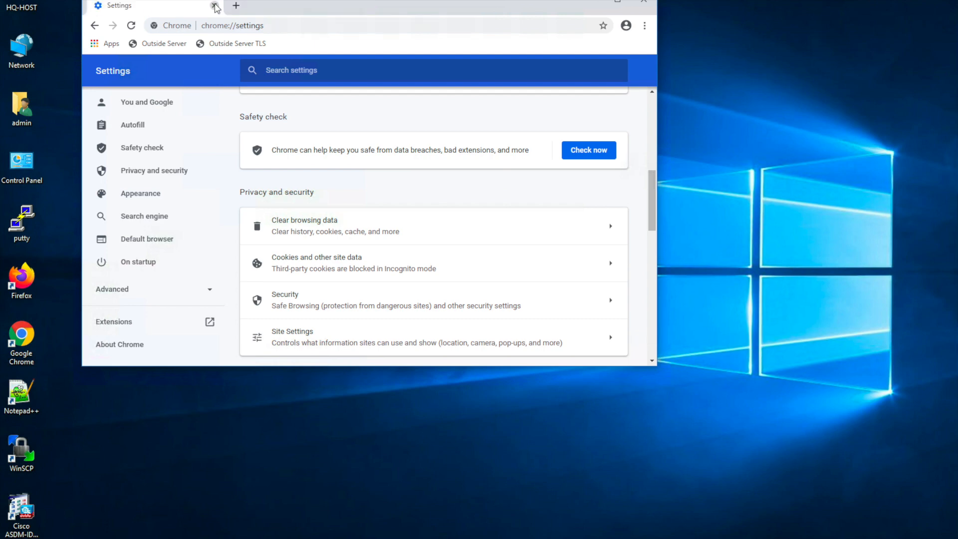
pyautogui.click(215, 6)
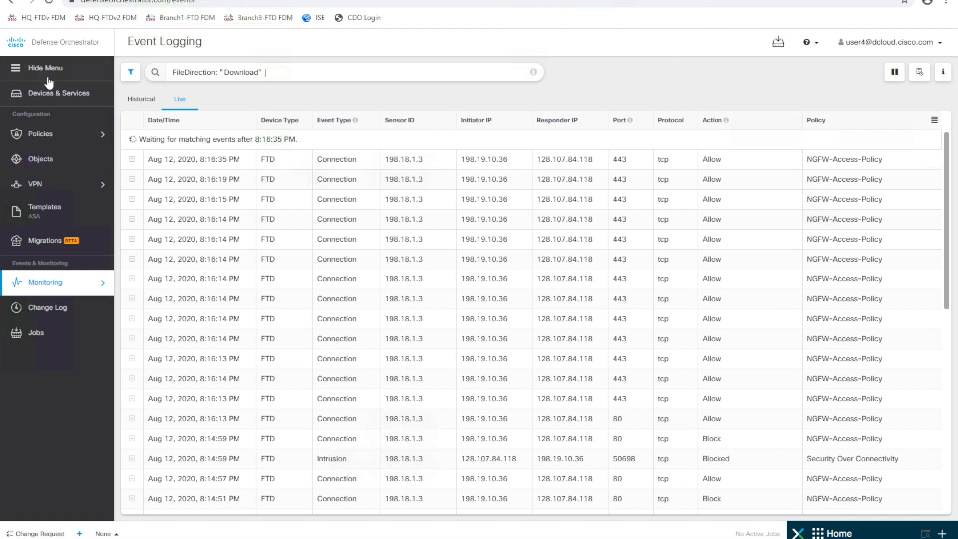
# - Open HQ-FTDv's policy from Devices & Services and show its SSL Decryption rules
pyautogui.click(57, 95)
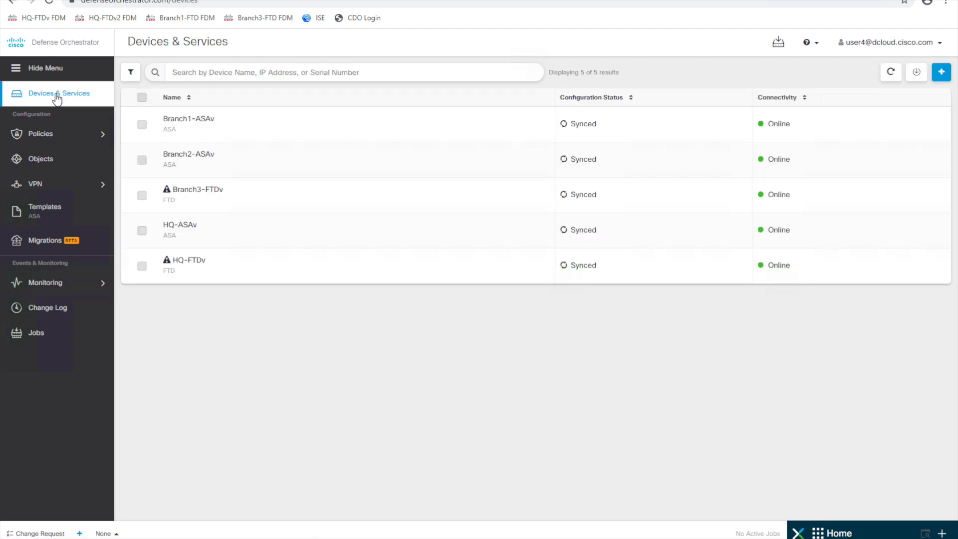
pyautogui.click(349, 271)
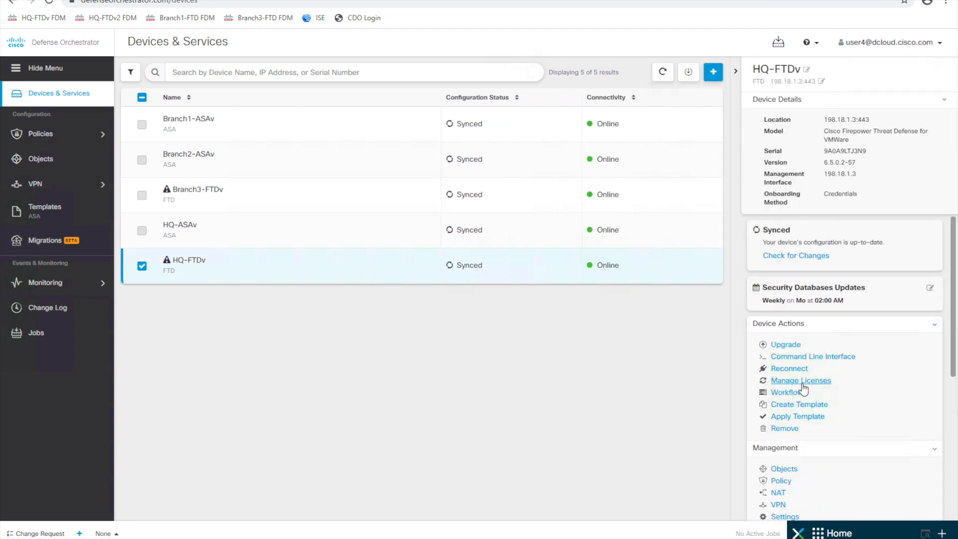
pyautogui.click(783, 481)
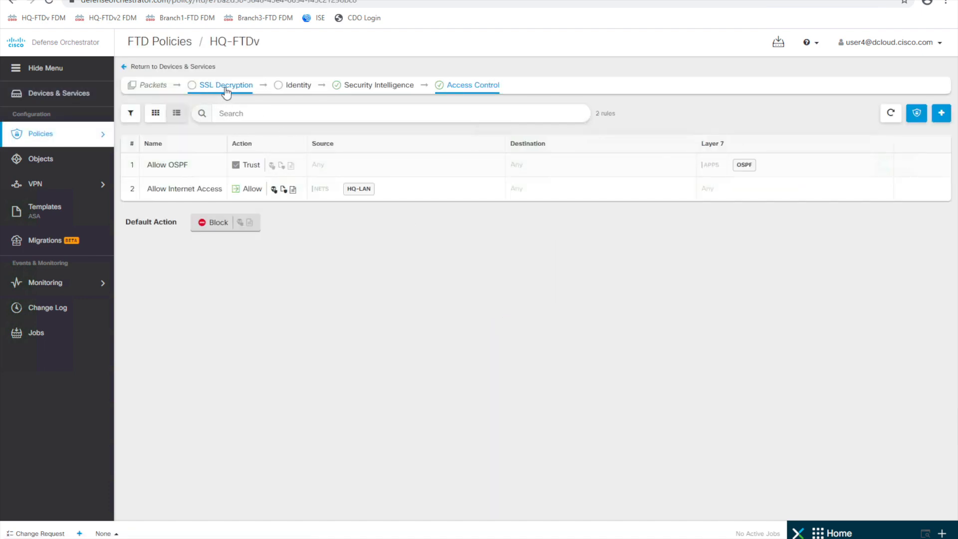
pyautogui.click(226, 88)
# - Review the Decrypt Re-Sign info, enable SSL decryption on HQ-FTDv, and begin a new rule
pyautogui.click(218, 145)
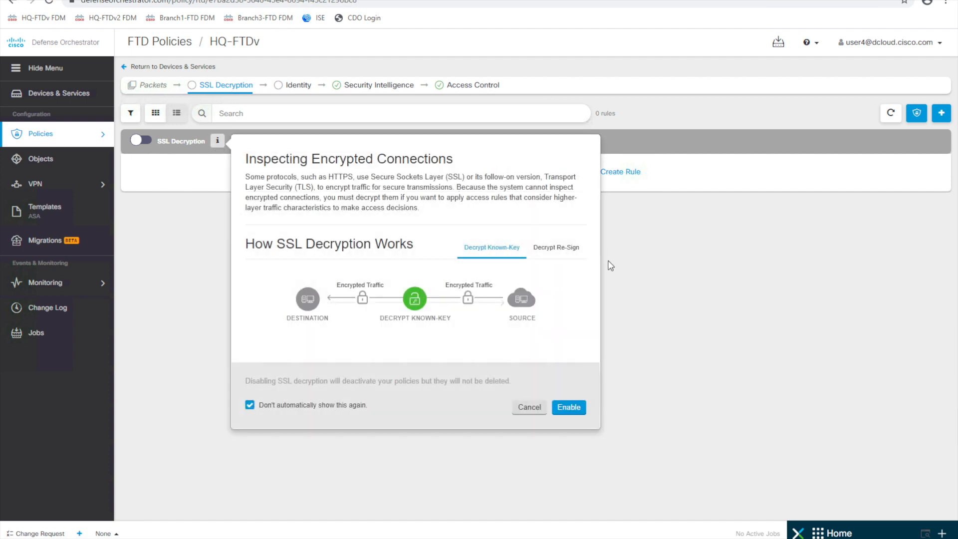
pyautogui.click(553, 249)
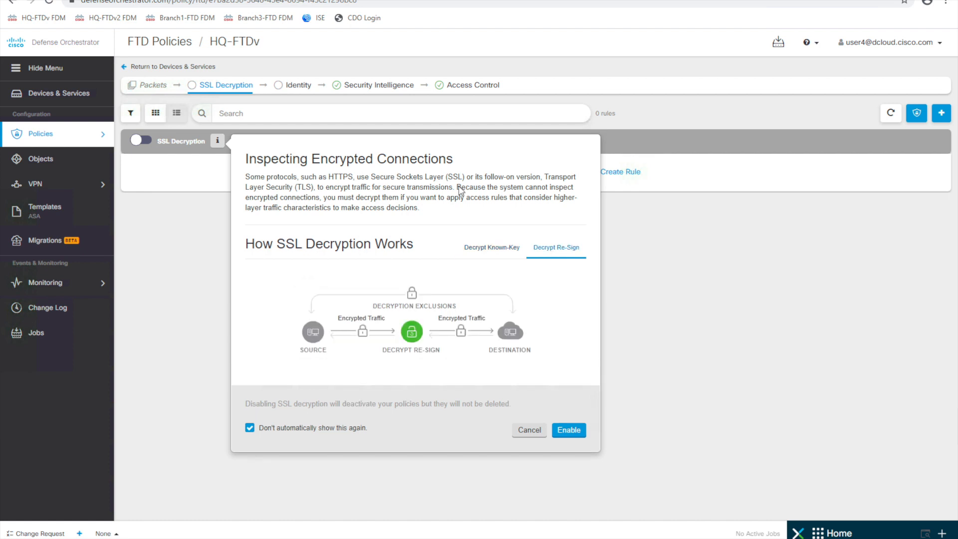
pyautogui.click(571, 434)
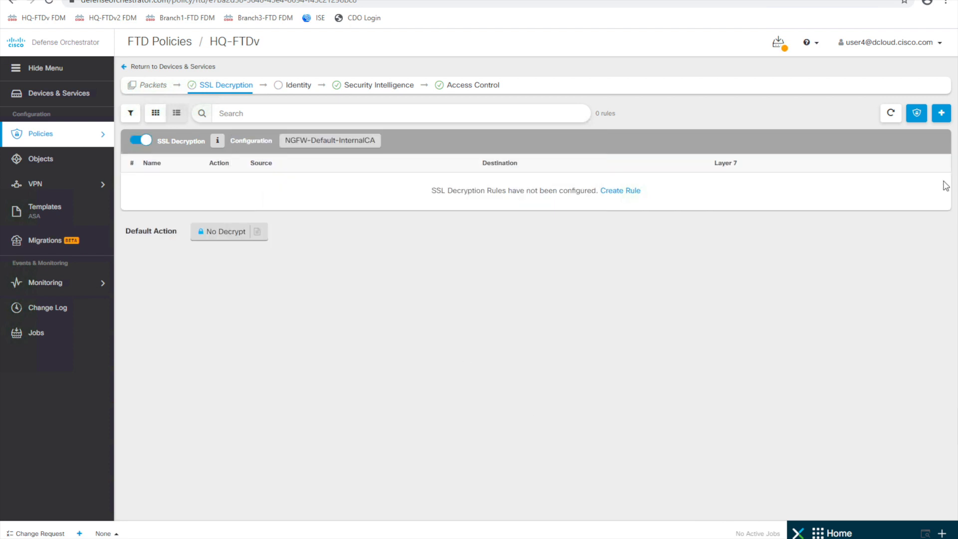
pyautogui.click(942, 116)
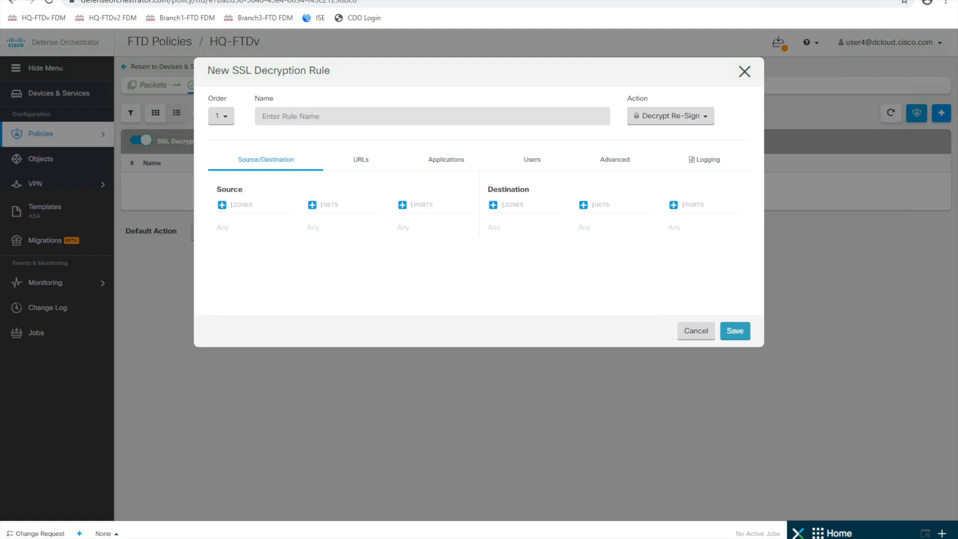
# - Add the Sensitive Applications Conditions application filter to the rule
pyautogui.click(446, 160)
pyautogui.click(213, 188)
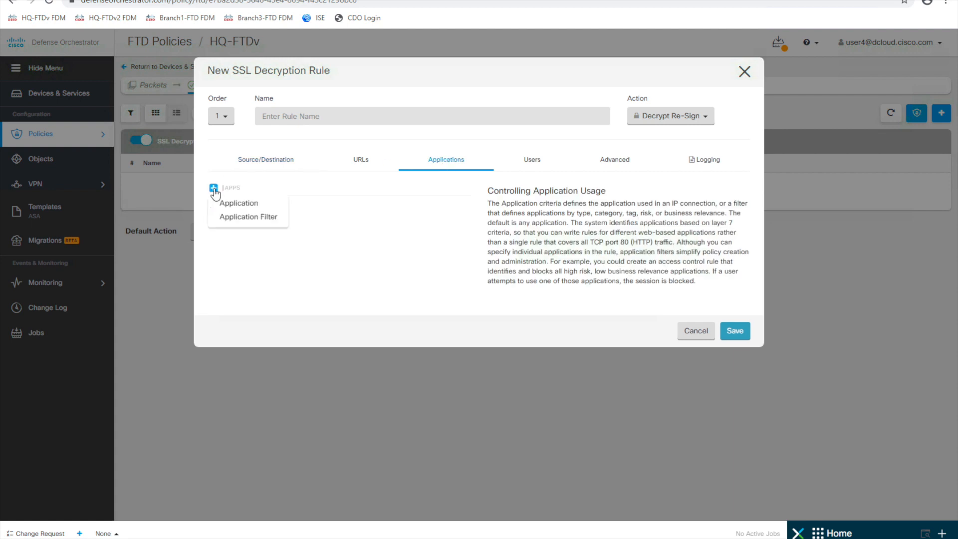
pyautogui.click(246, 218)
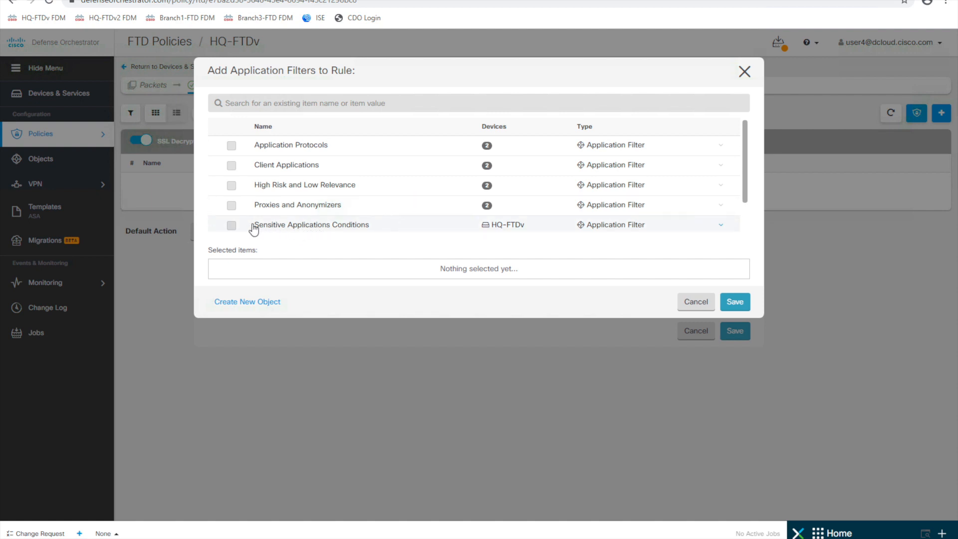
pyautogui.click(232, 225)
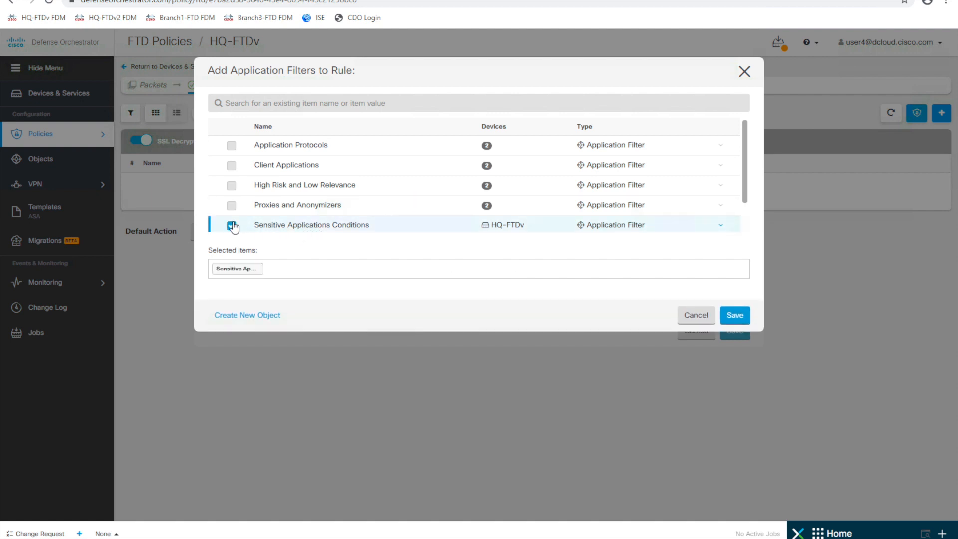
pyautogui.click(736, 316)
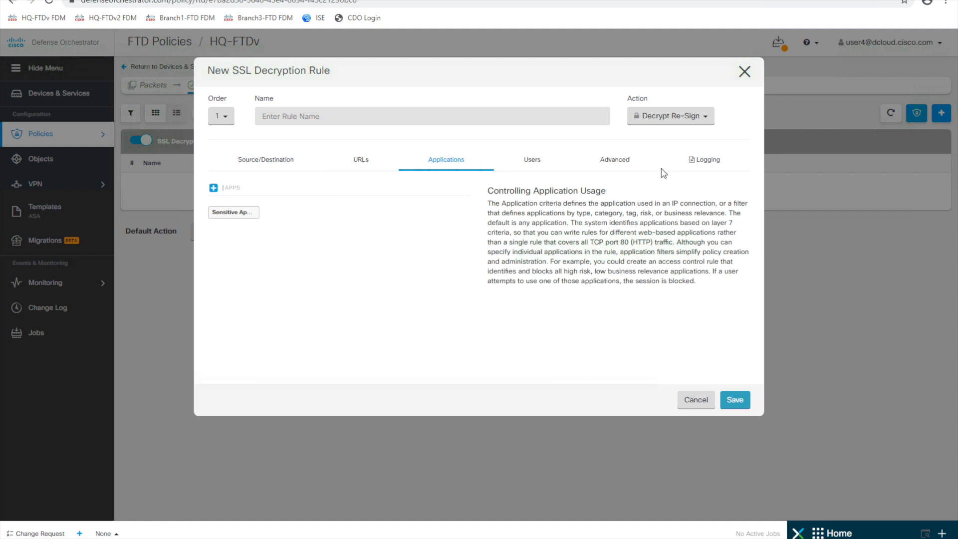
# - Name the rule Decrypt_Sensitive and set its action to No Decrypt
pyautogui.click(365, 116)
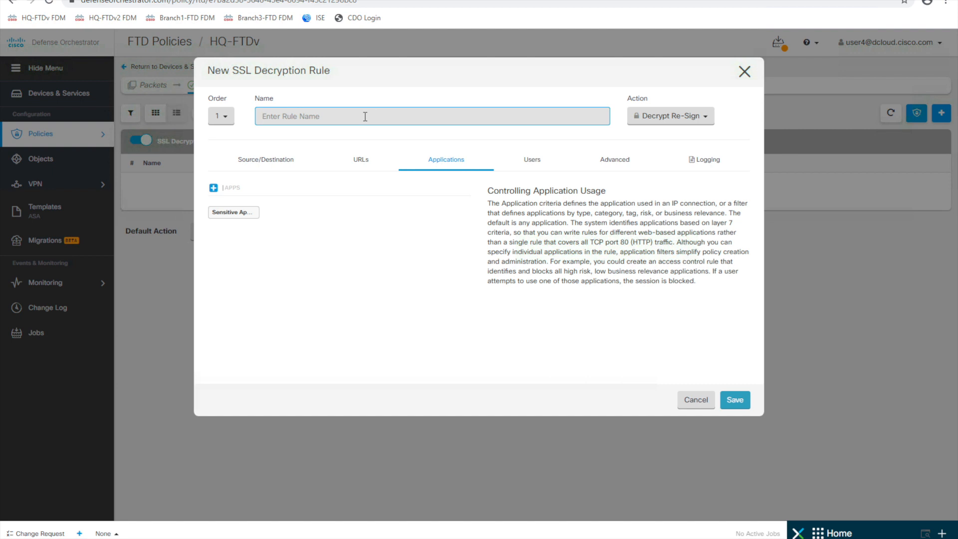
pyautogui.write('De')
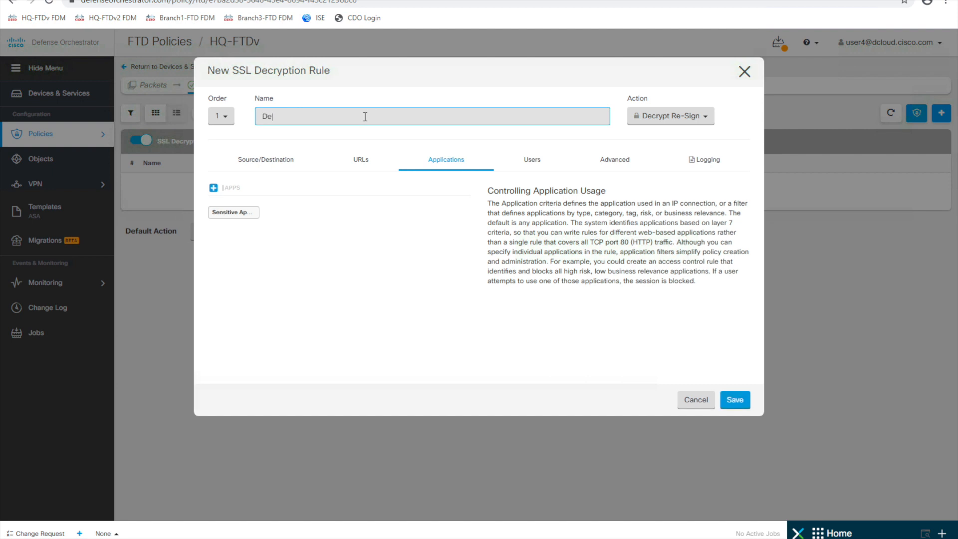
pyautogui.write('crypt_Sensitive')
pyautogui.click(685, 118)
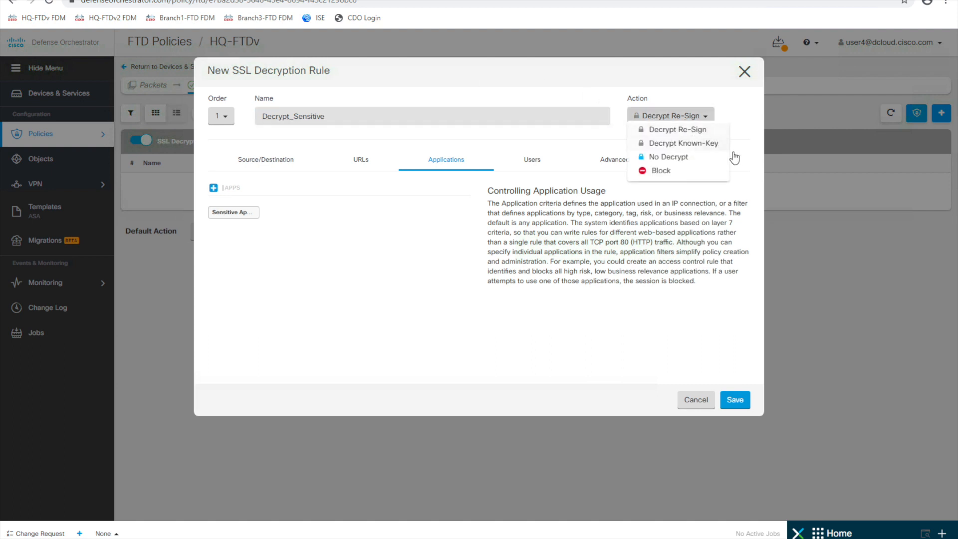
pyautogui.click(684, 158)
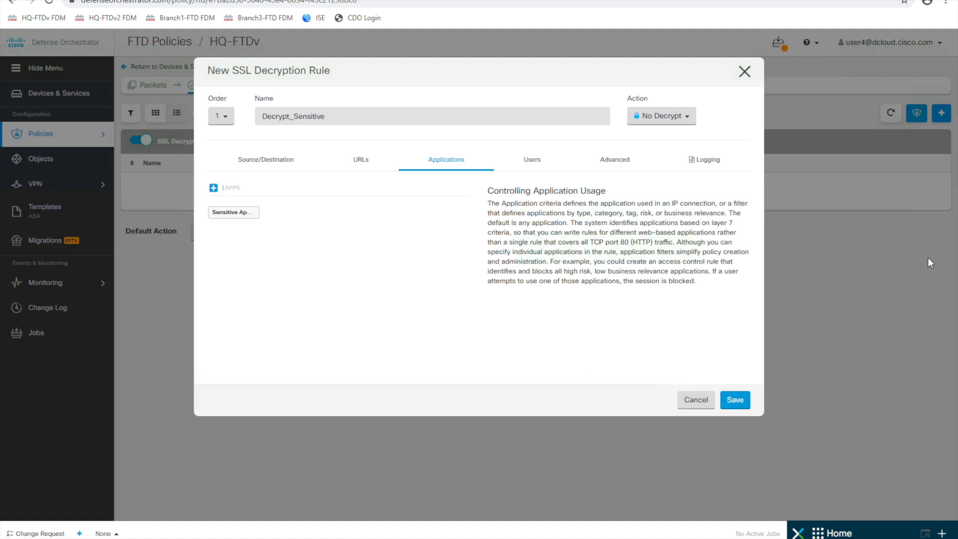
# - Set Log Action to At End of Connection, send events to syslog 198.18.133.180:10025, and save
pyautogui.click(703, 159)
pyautogui.click(338, 208)
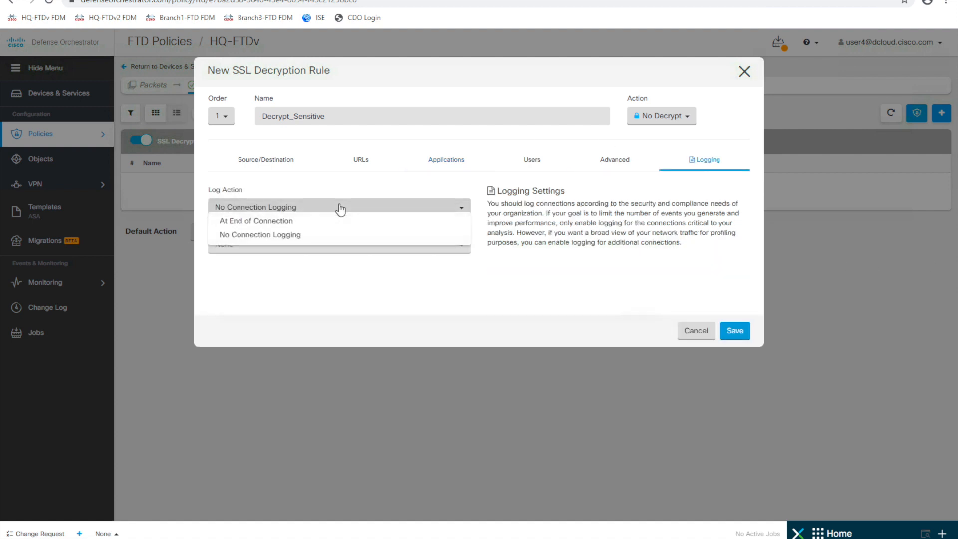
pyautogui.click(297, 235)
pyautogui.click(303, 209)
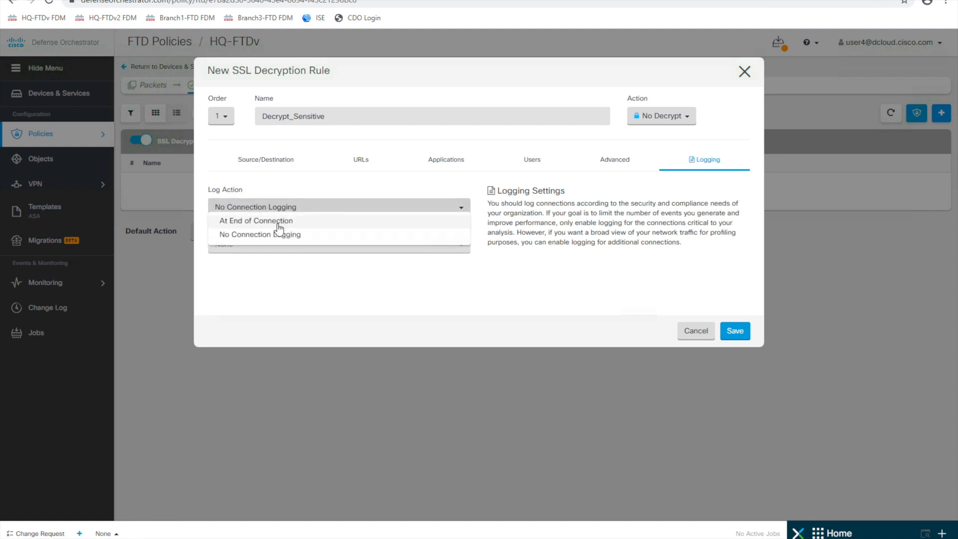
pyautogui.click(278, 222)
pyautogui.click(338, 269)
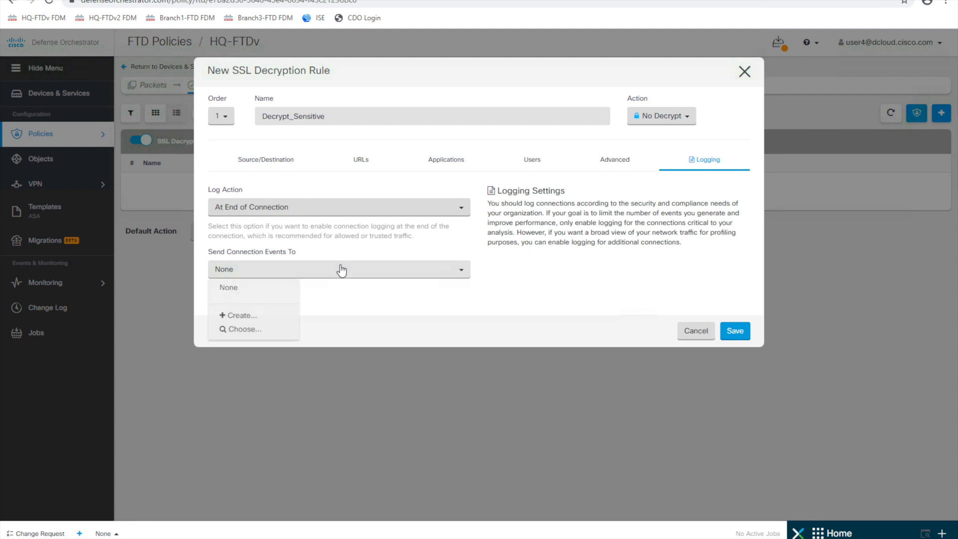
pyautogui.click(245, 331)
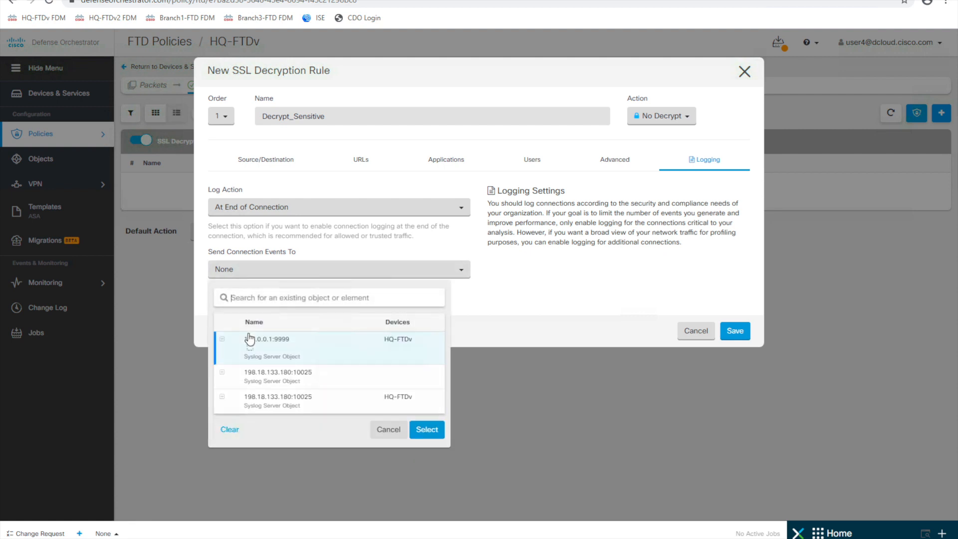
pyautogui.click(306, 384)
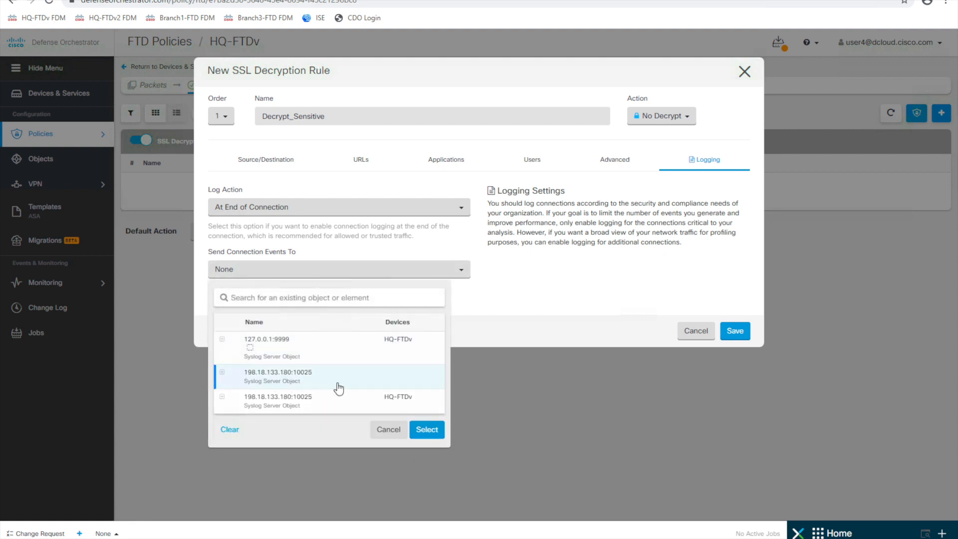
pyautogui.click(432, 432)
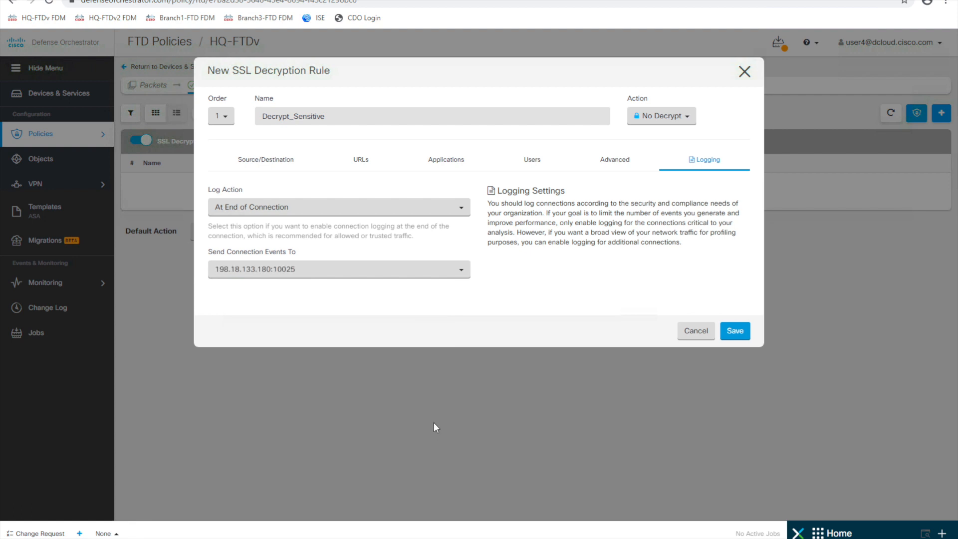
pyautogui.click(735, 331)
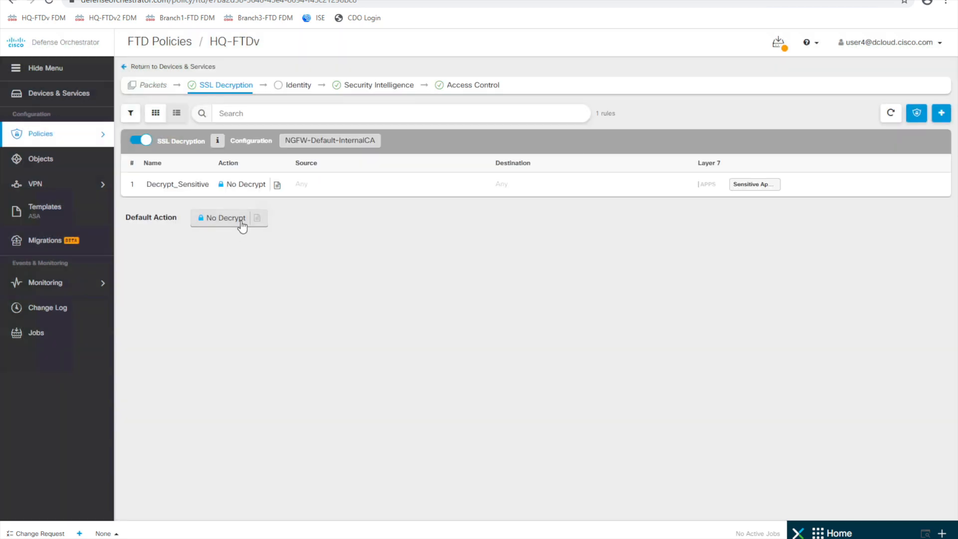
# - Create a new SSL decryption rule named Default TLS Decrypt
pyautogui.click(943, 113)
pyautogui.click(391, 113)
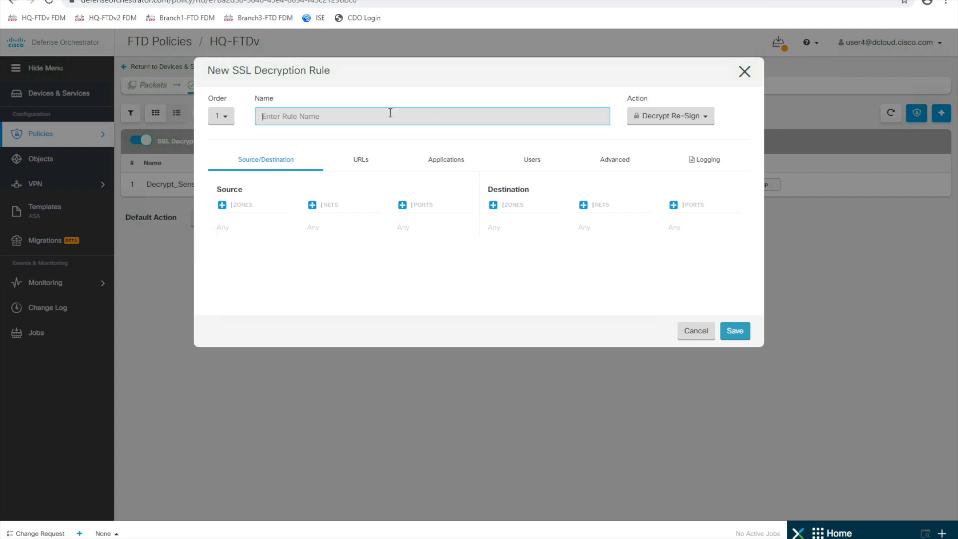
pyautogui.write('Default')
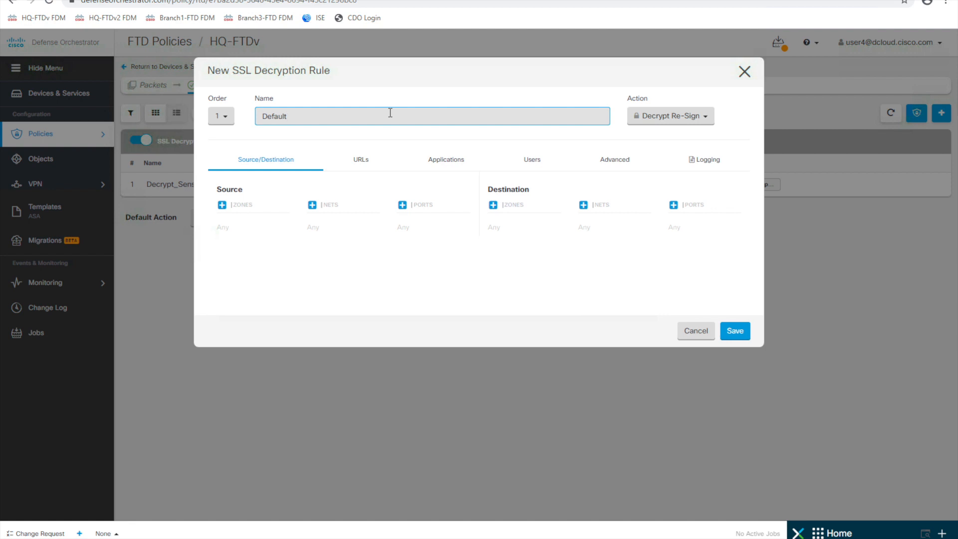
pyautogui.write(' TLS')
# - Log the rule At End of Connection to syslog 198.18.133.180:10025 and save it
pyautogui.click(709, 163)
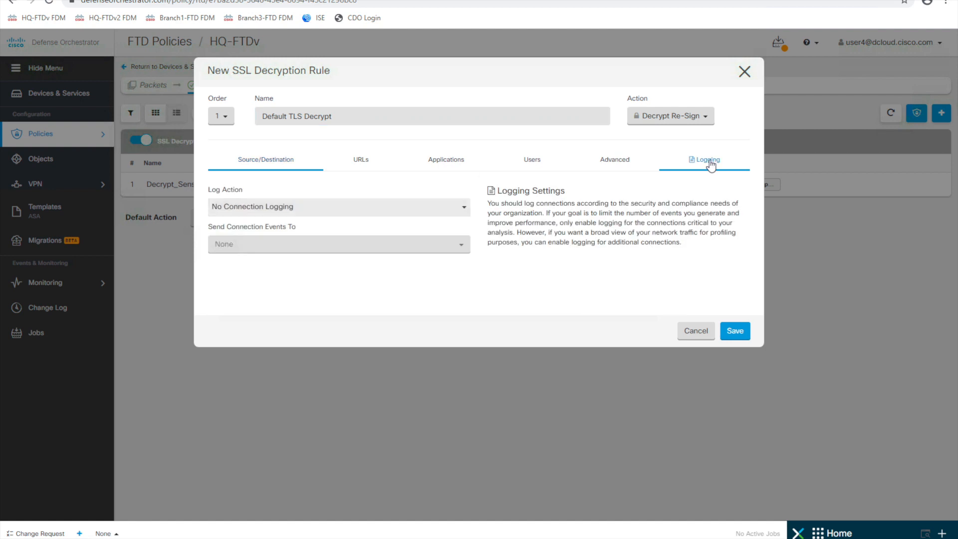
pyautogui.click(353, 216)
pyautogui.click(294, 225)
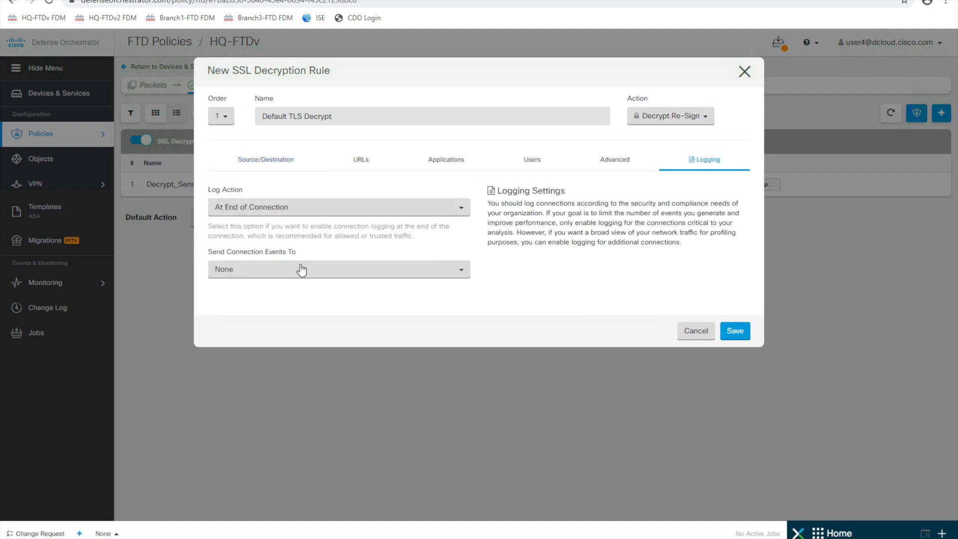
pyautogui.click(303, 272)
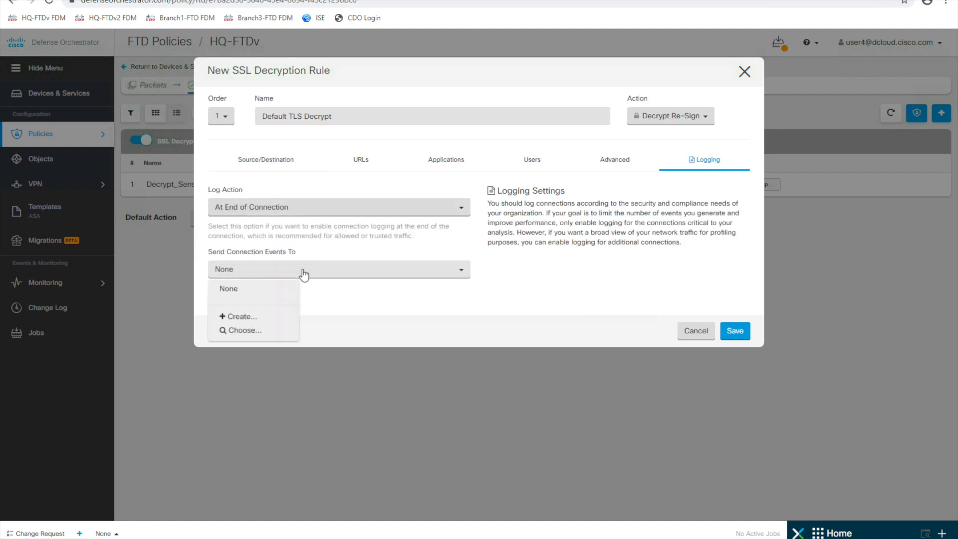
pyautogui.click(248, 331)
pyautogui.click(279, 375)
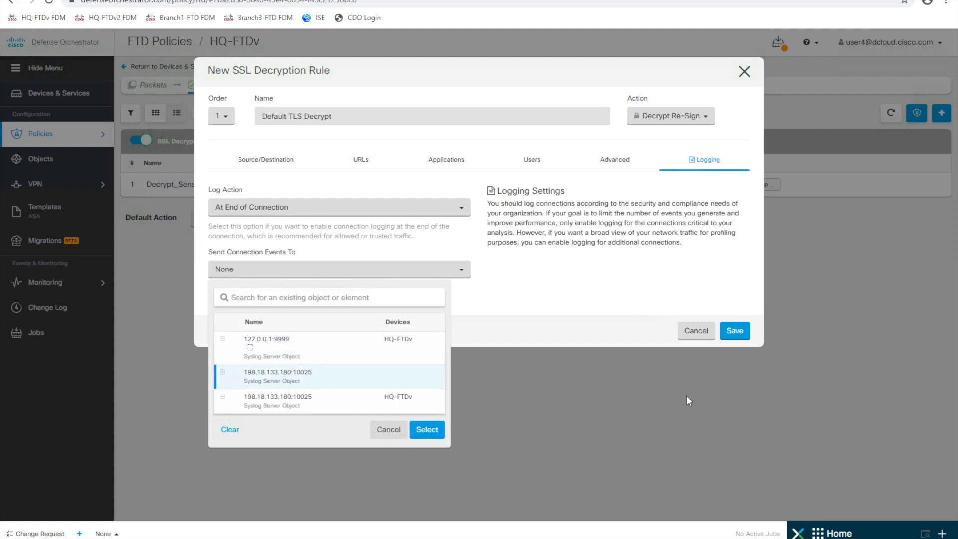
pyautogui.click(427, 429)
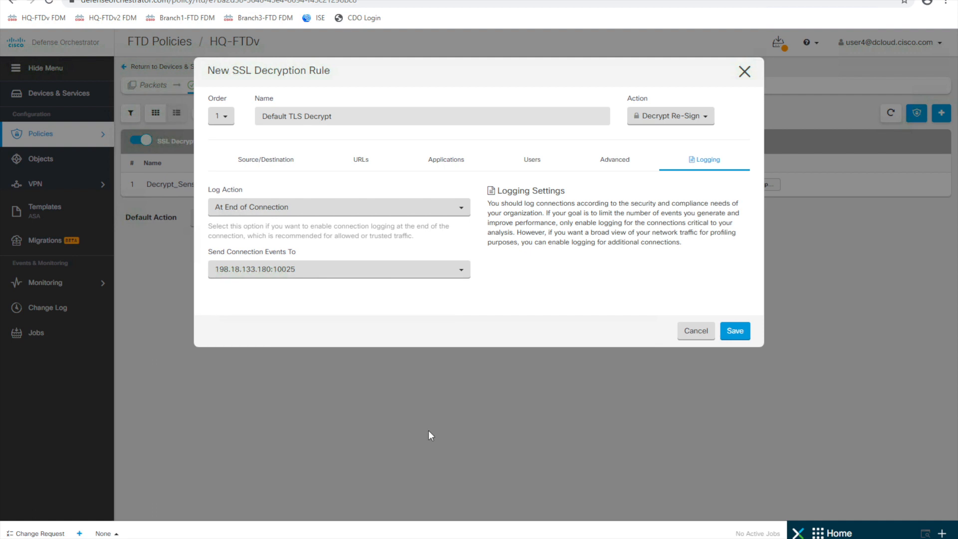
pyautogui.click(740, 331)
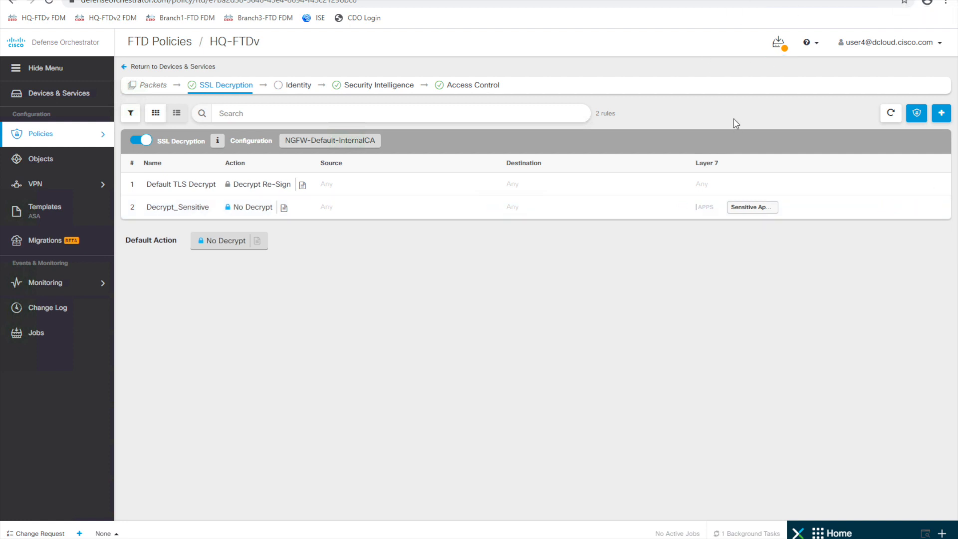
# - Select HQ-FTDv's pending SSL decryption changes and deploy them now
pyautogui.click(778, 42)
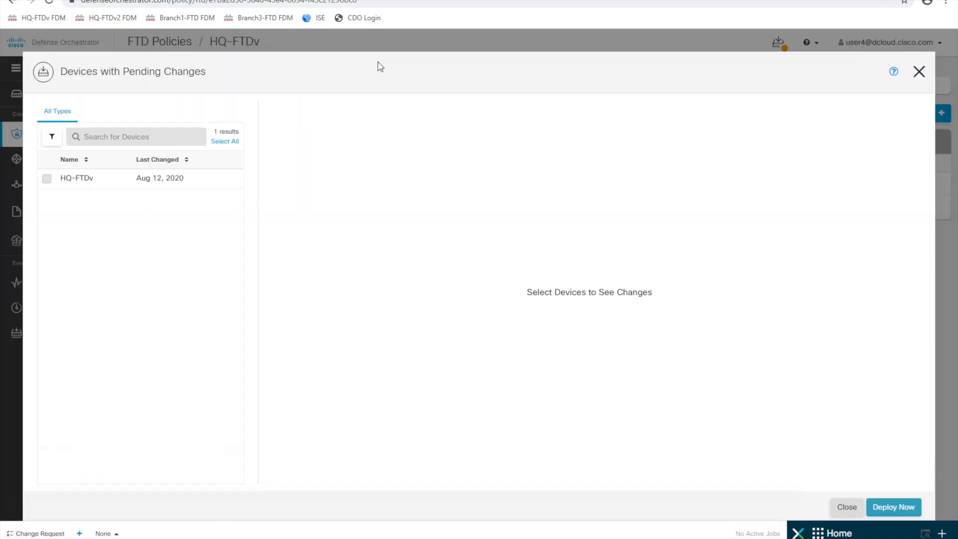
pyautogui.click(47, 179)
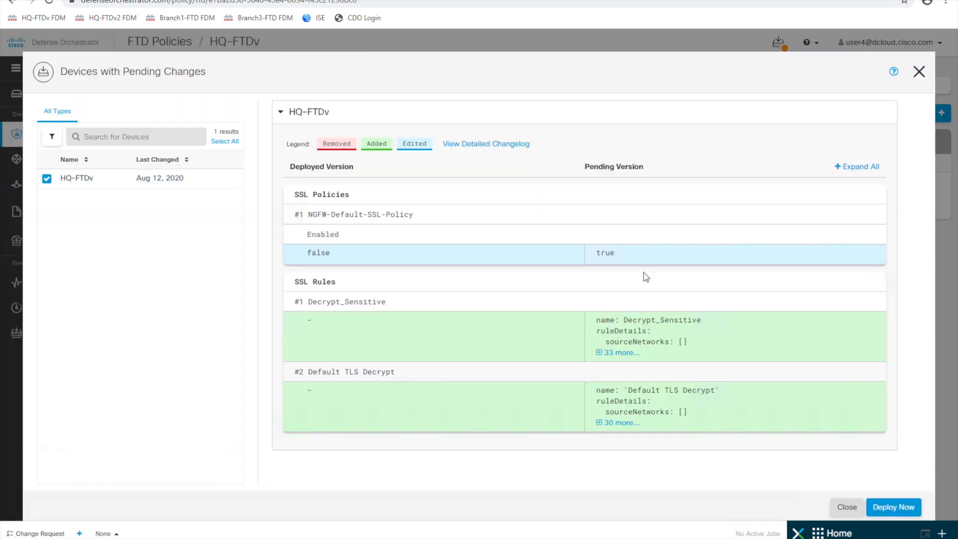
pyautogui.click(888, 508)
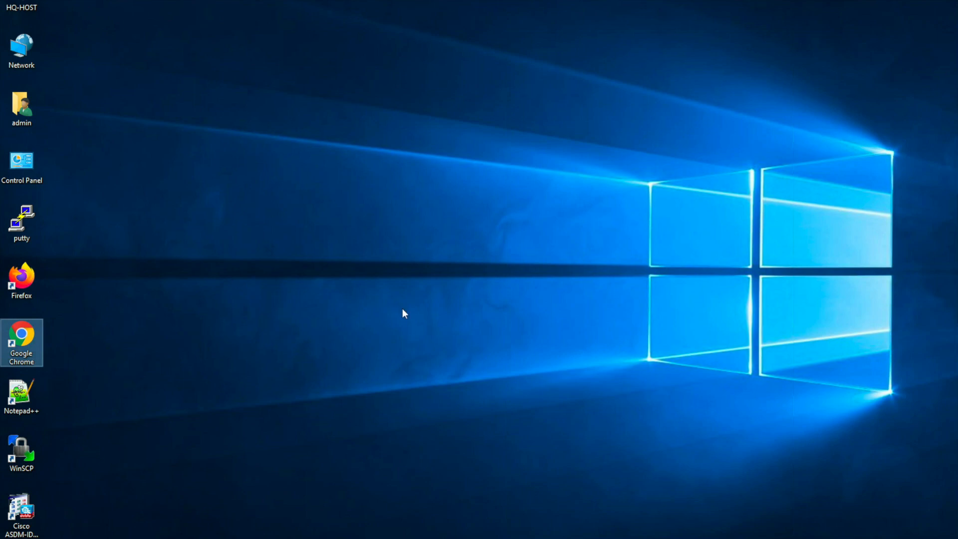
pyautogui.doubleClick(28, 337)
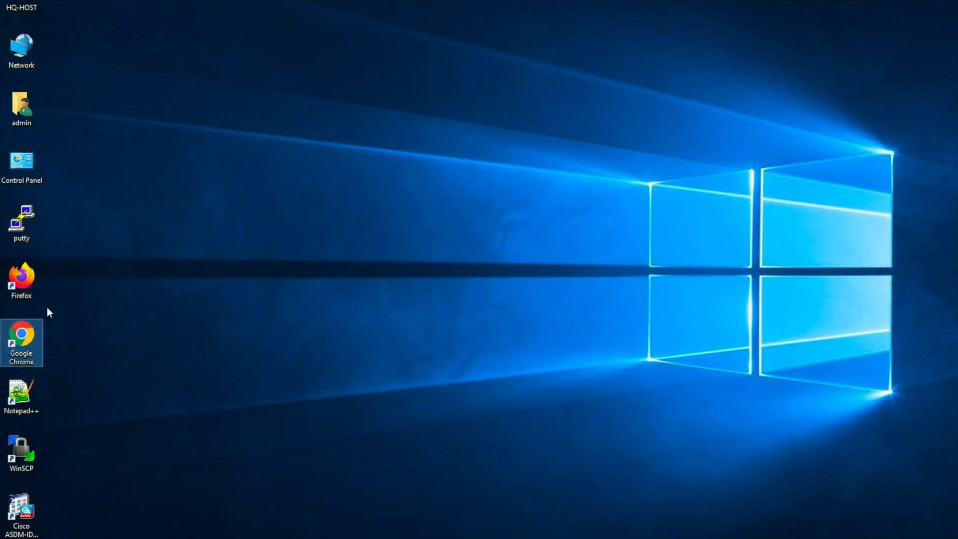
pyautogui.doubleClick(26, 337)
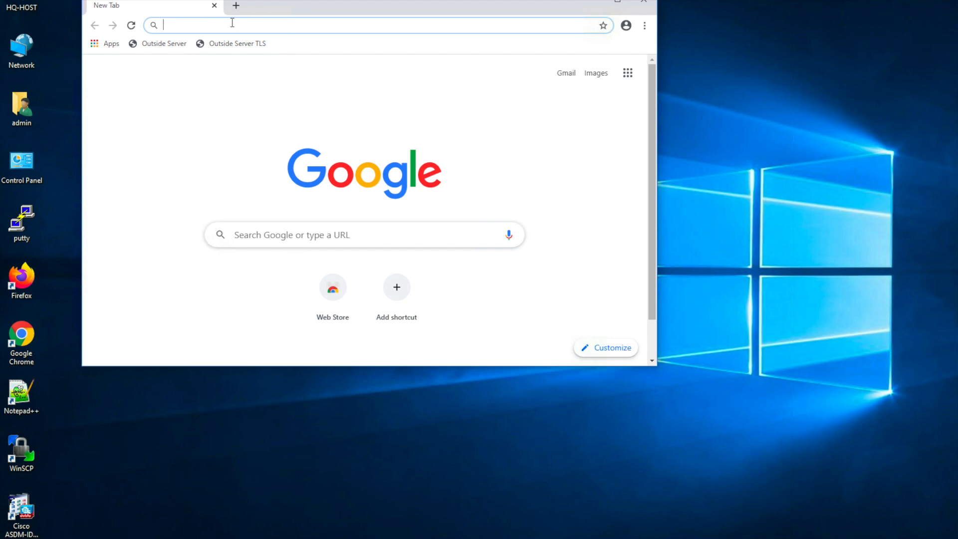
pyautogui.write('http')
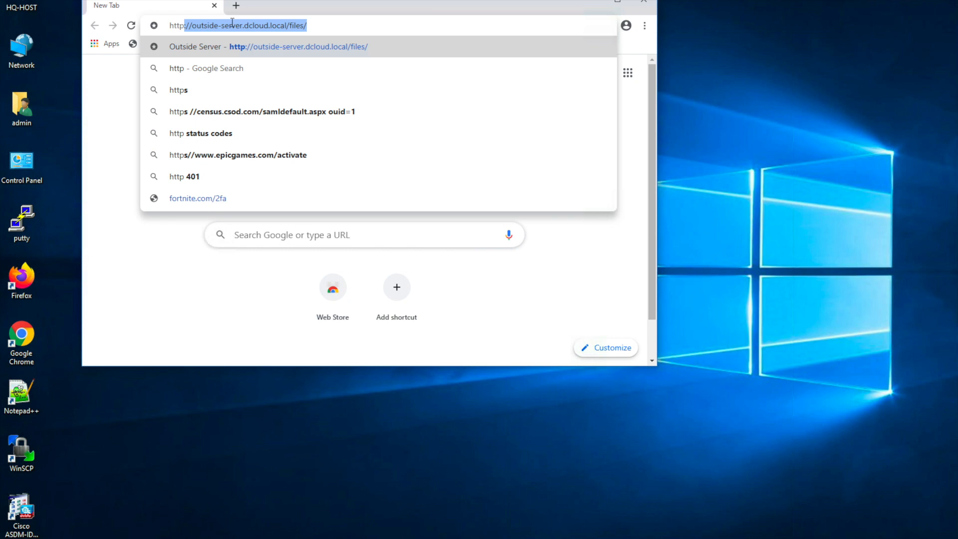
pyautogui.write('s://')
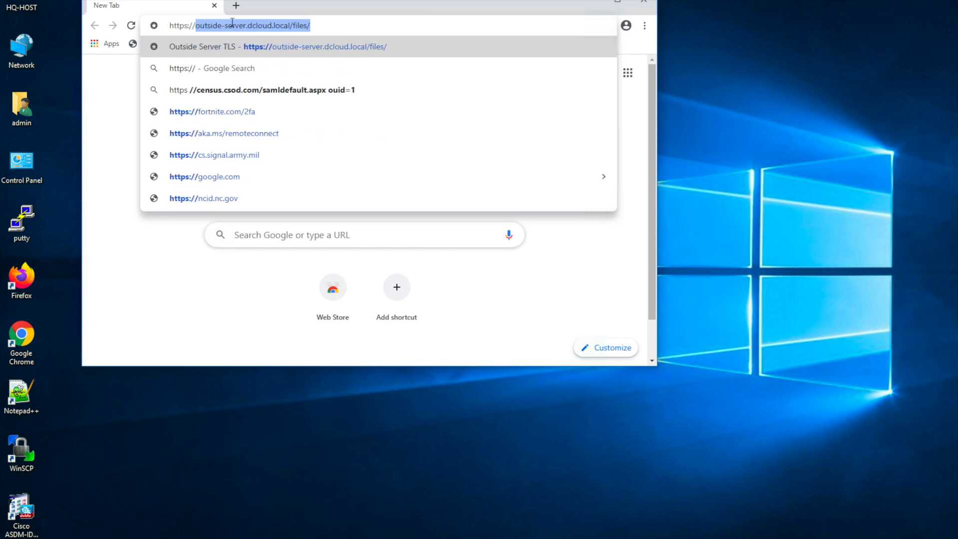
pyautogui.write('198.18.1.3')
pyautogui.press('Return')
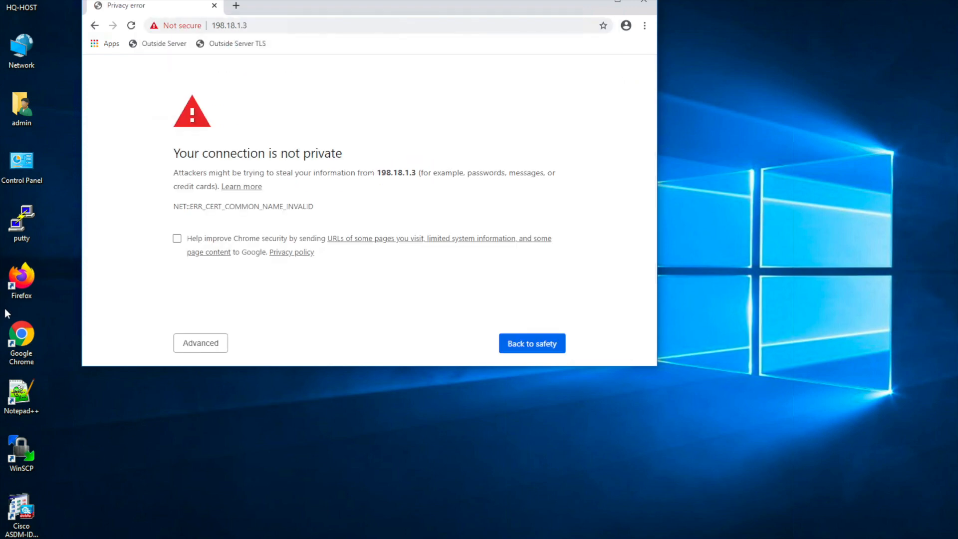
pyautogui.click(207, 344)
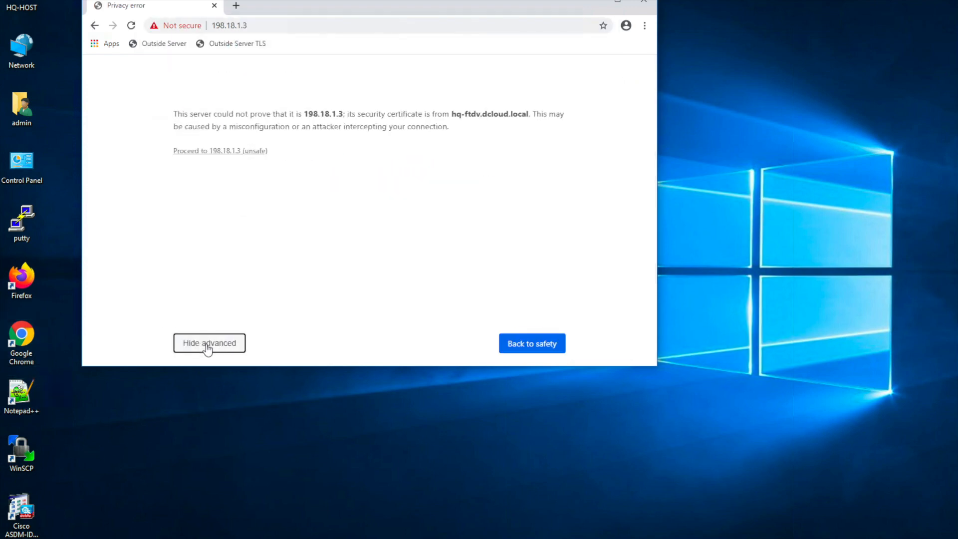
pyautogui.click(213, 152)
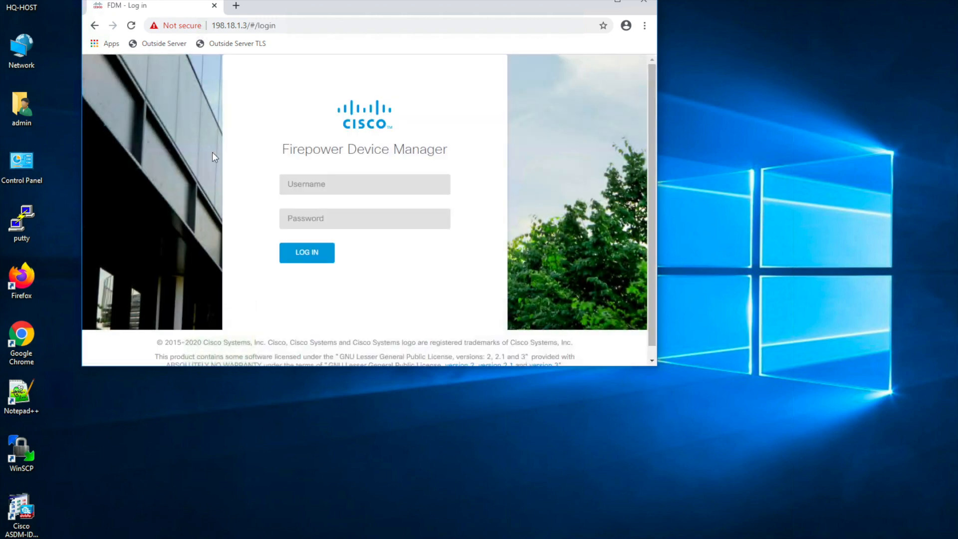
# - Log in to Firepower Device Manager as admin with the account password
pyautogui.click(381, 179)
pyautogui.write('admin')
pyautogui.press('Tab')
pyautogui.write('C')
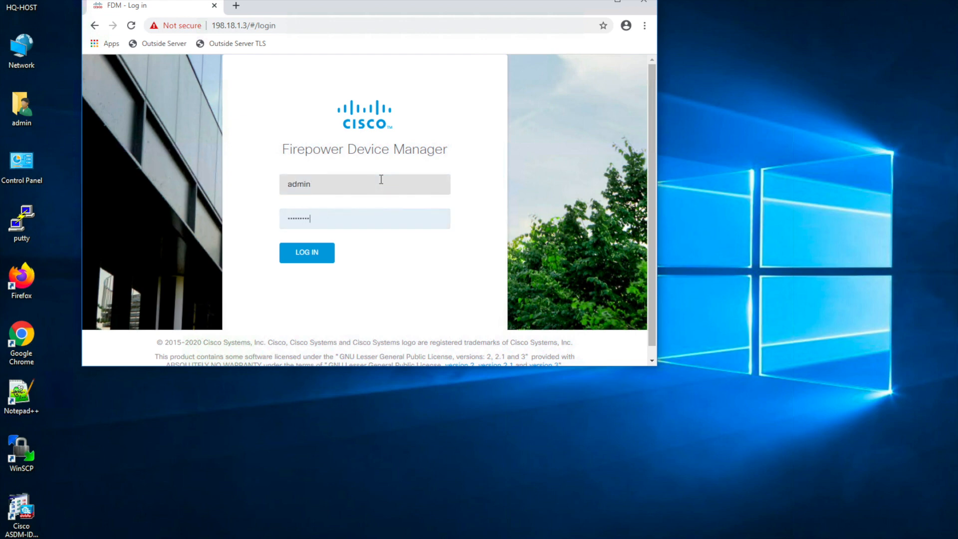
pyautogui.press('Return')
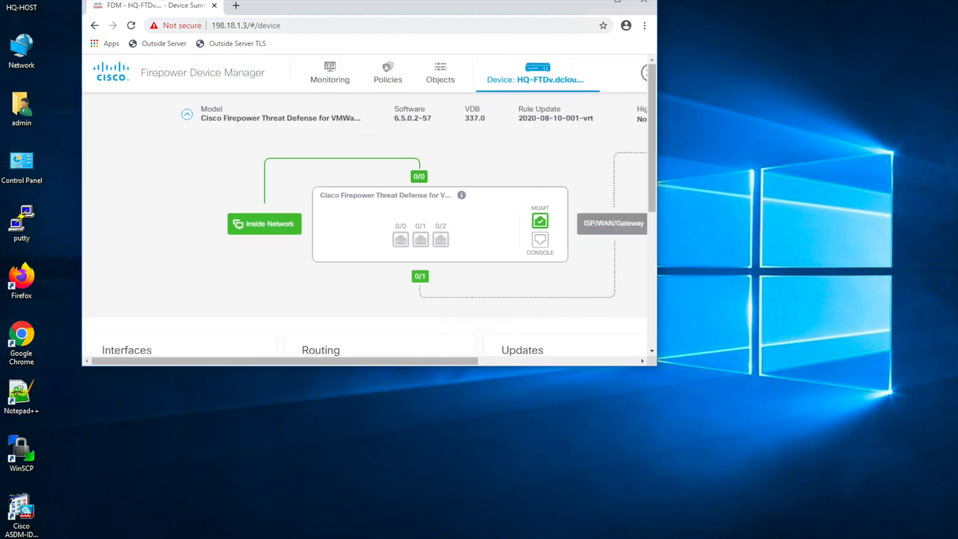
# - Open Policies > SSL Decryption and its configuration showing the NGFW-Default-InternalCA certificate
pyautogui.click(394, 76)
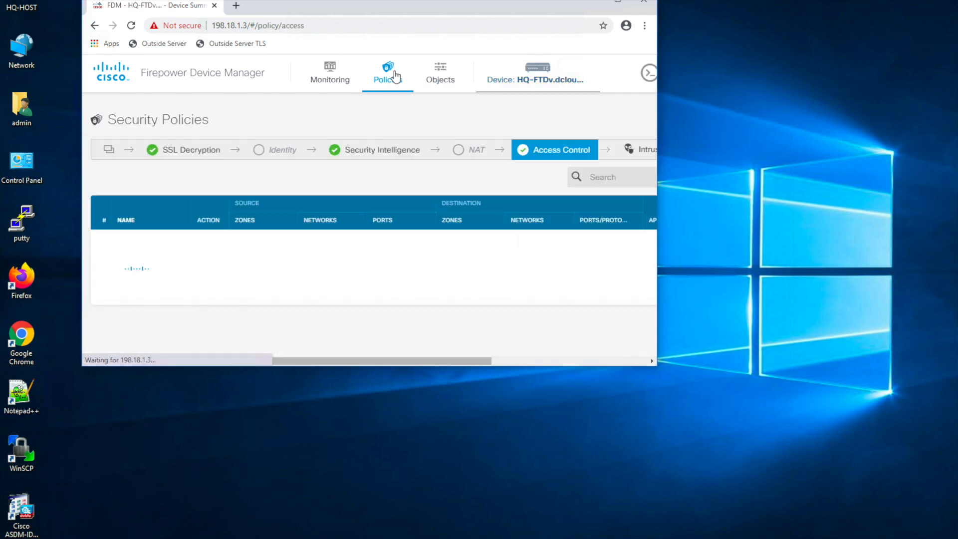
pyautogui.click(186, 151)
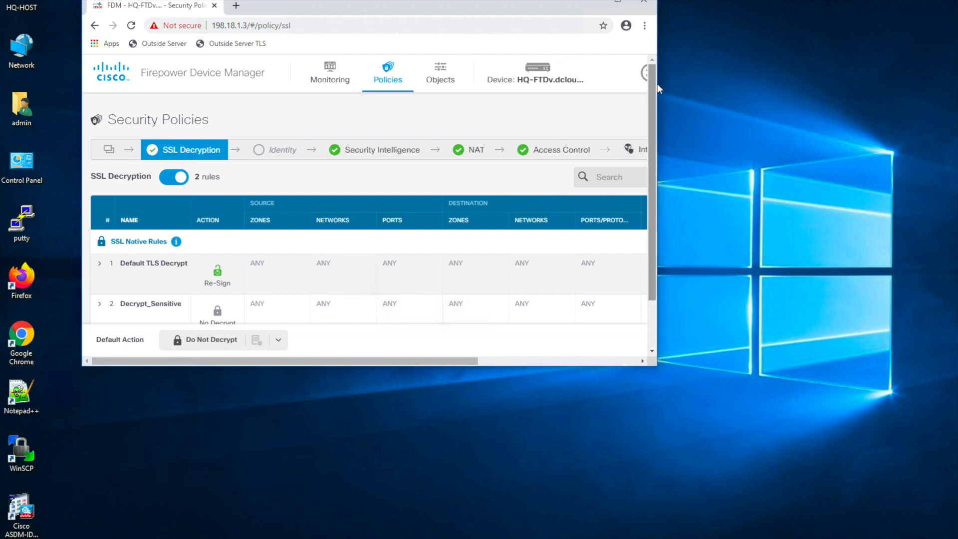
pyautogui.moveTo(659, 89); pyautogui.dragTo(941, 124)
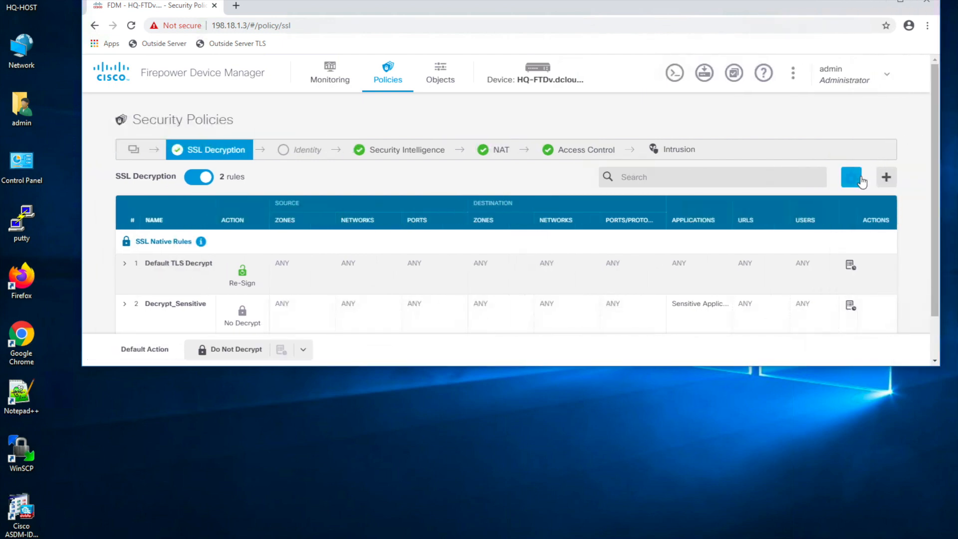
pyautogui.click(861, 179)
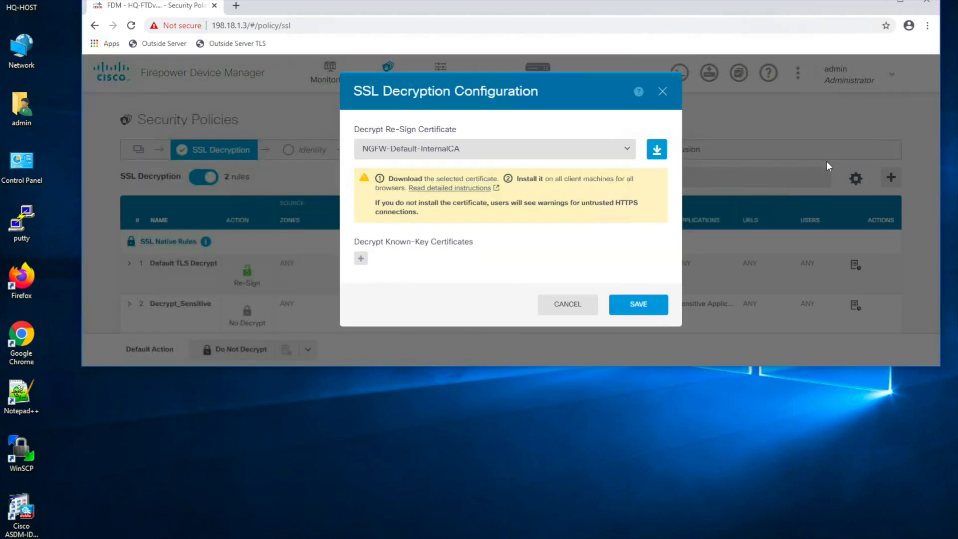
# - Download and keep the NGFW-Default-InternalCA re-sign certificate, then show Chrome's full downloads list
pyautogui.click(658, 151)
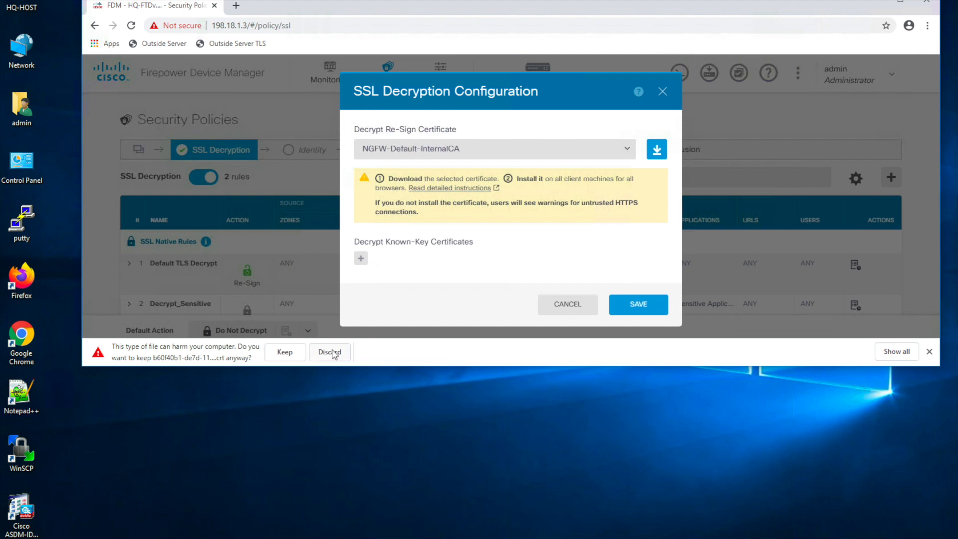
pyautogui.click(281, 355)
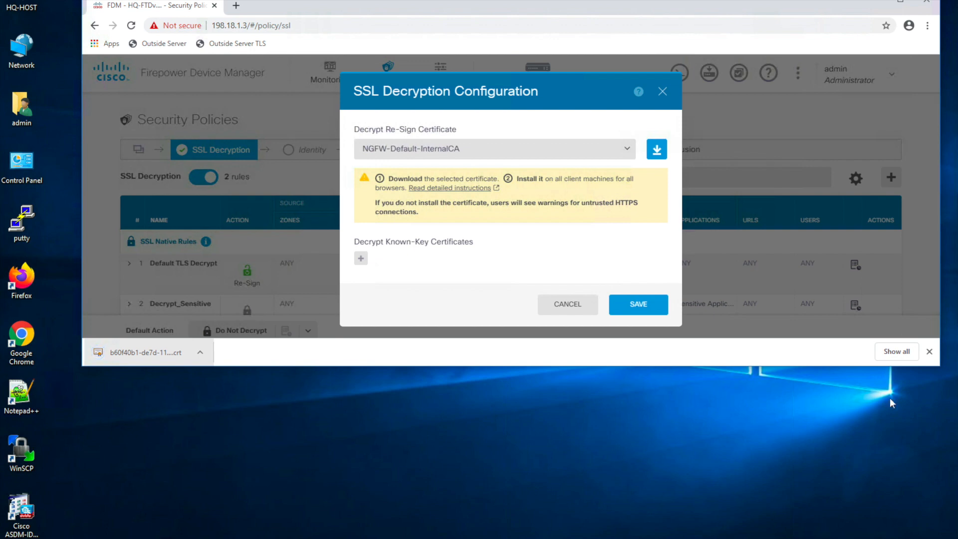
pyautogui.click(908, 351)
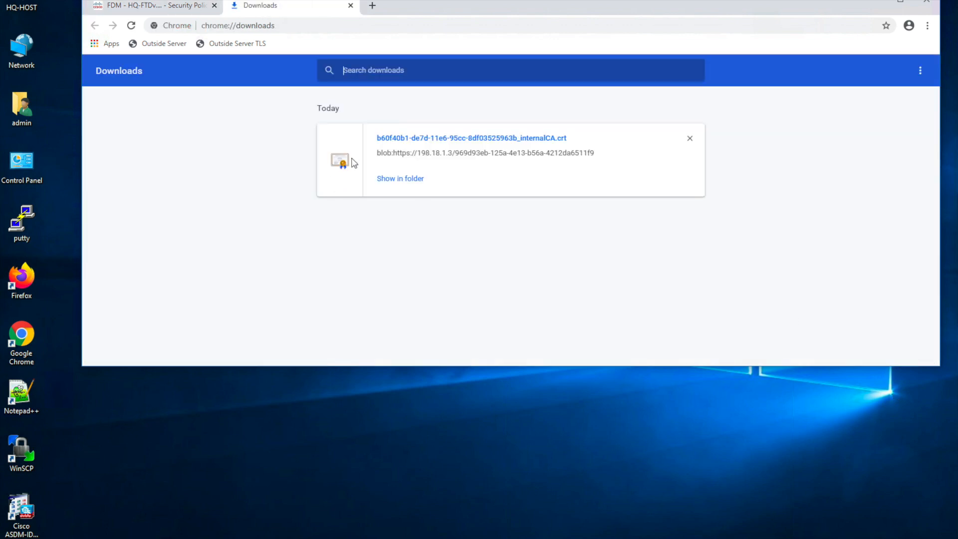
# - Begin installing the downloaded _internalCA.crt for the Local Machine, granting administrator permission
pyautogui.click(418, 180)
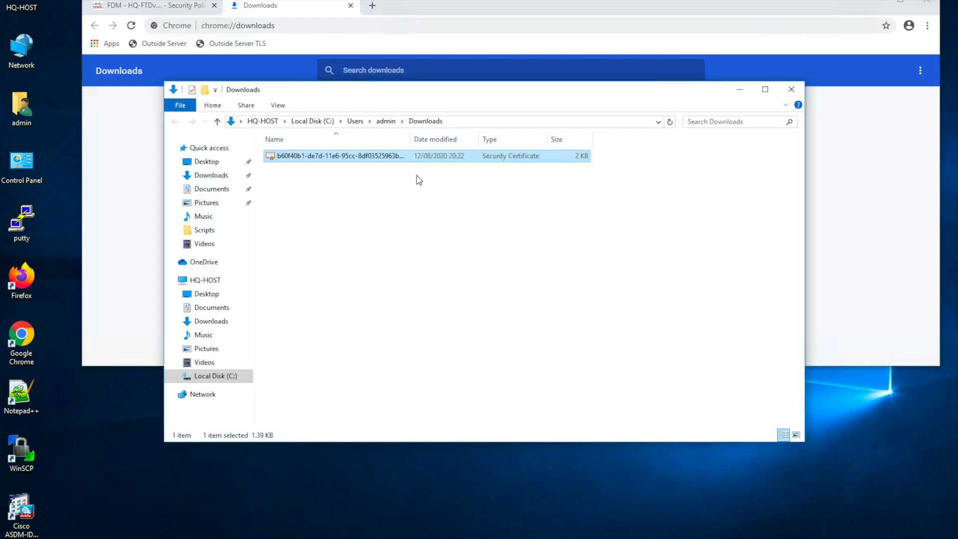
pyautogui.rightClick(364, 160)
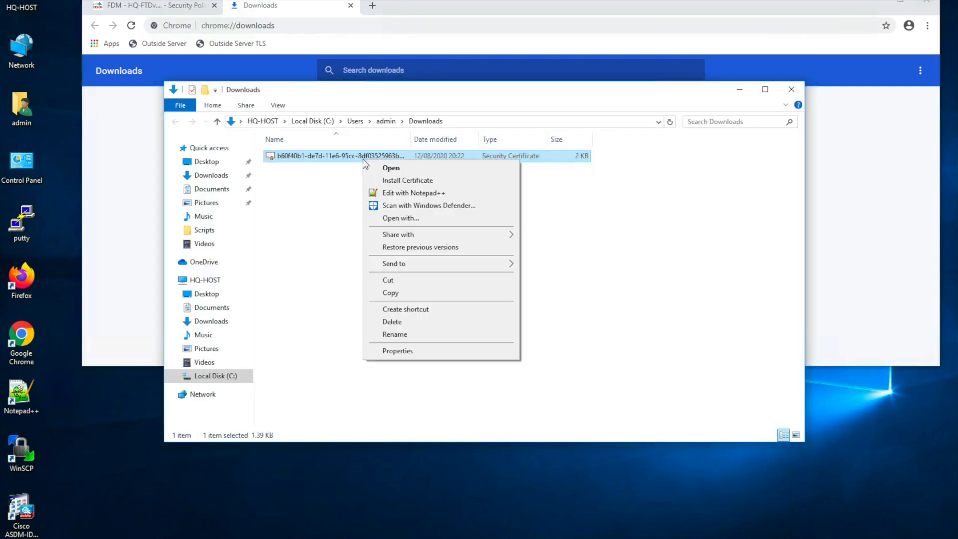
pyautogui.click(405, 180)
pyautogui.click(516, 270)
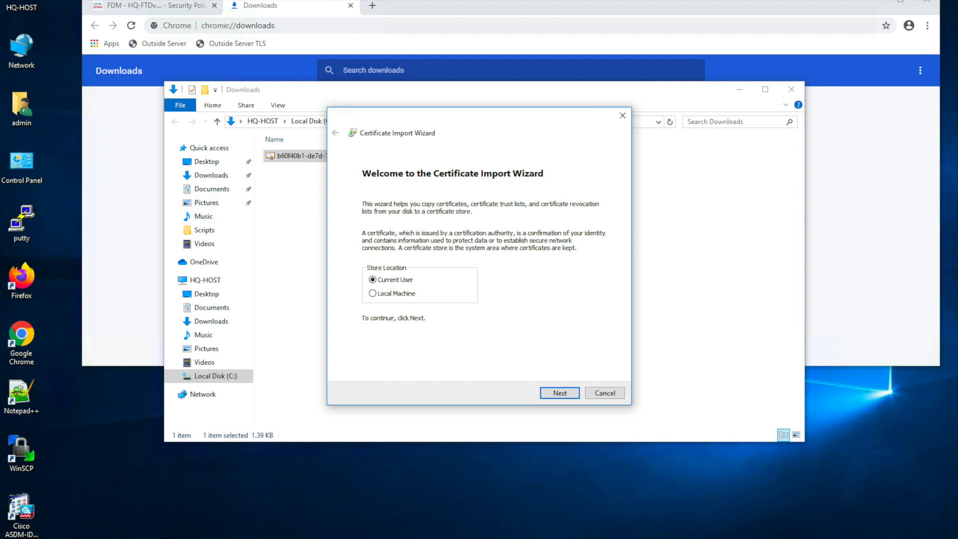
pyautogui.click(372, 293)
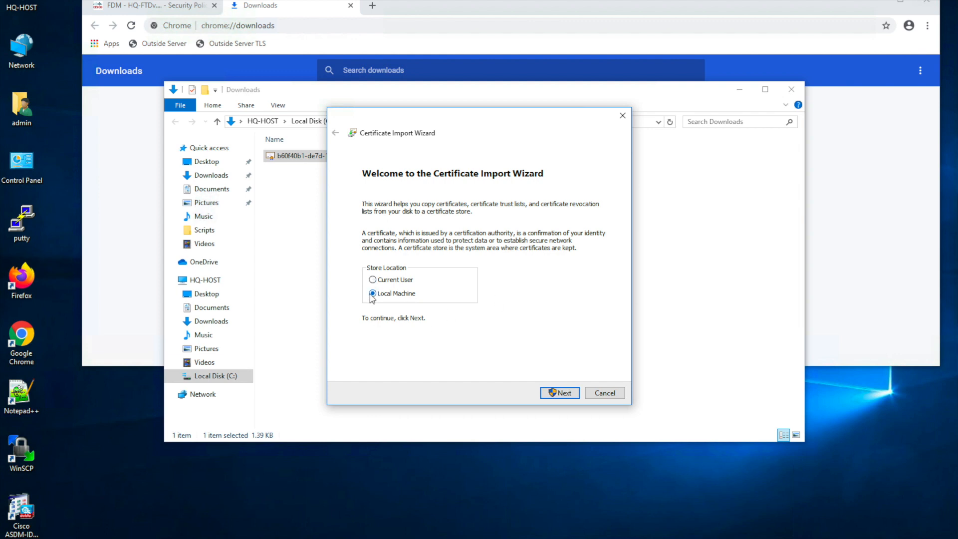
pyautogui.click(564, 394)
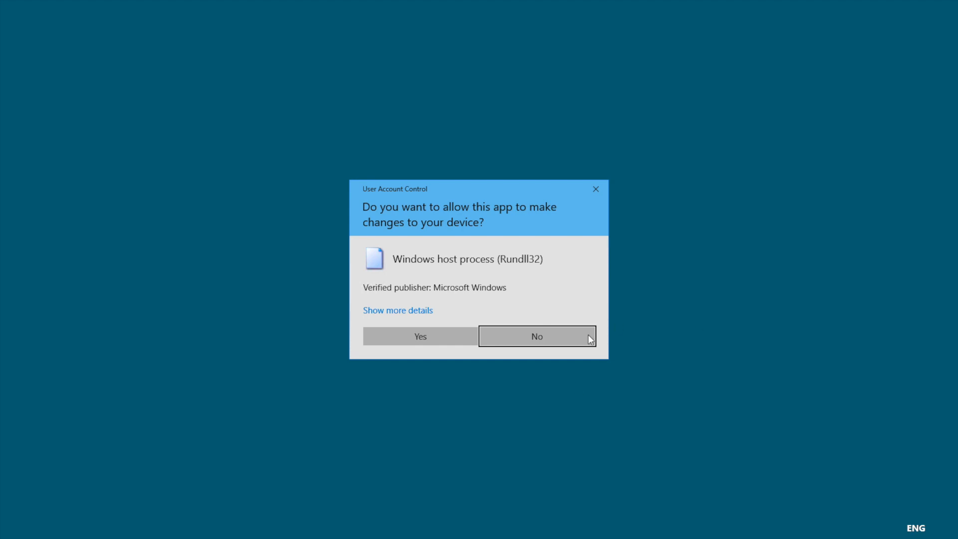
pyautogui.click(429, 334)
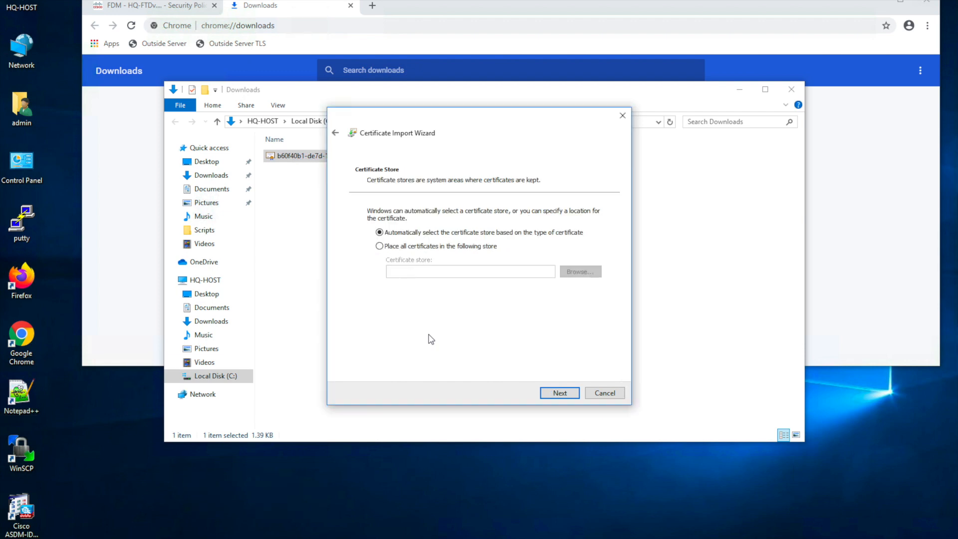
# - Place the certificate in Trusted Root Certification Authorities and finish the import
pyautogui.click(380, 246)
pyautogui.click(599, 273)
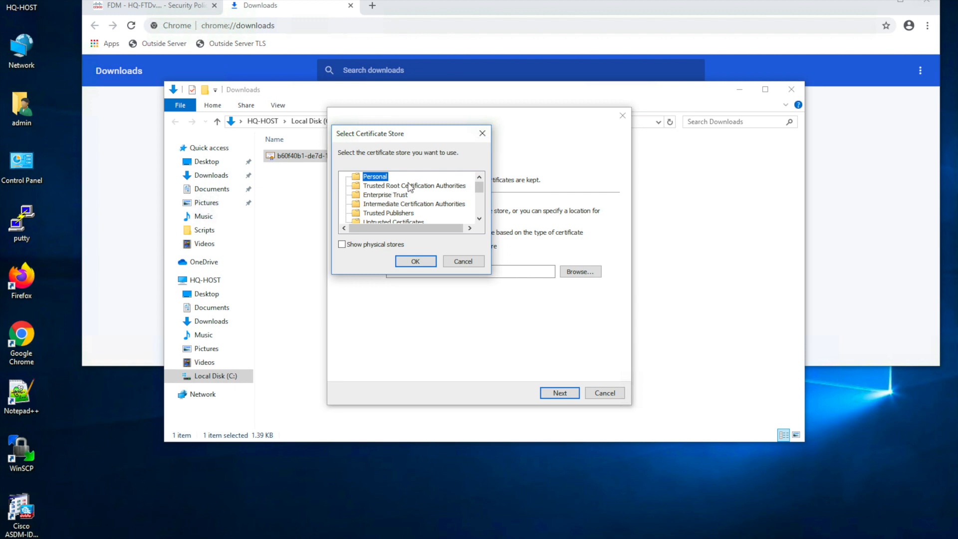
pyautogui.click(361, 189)
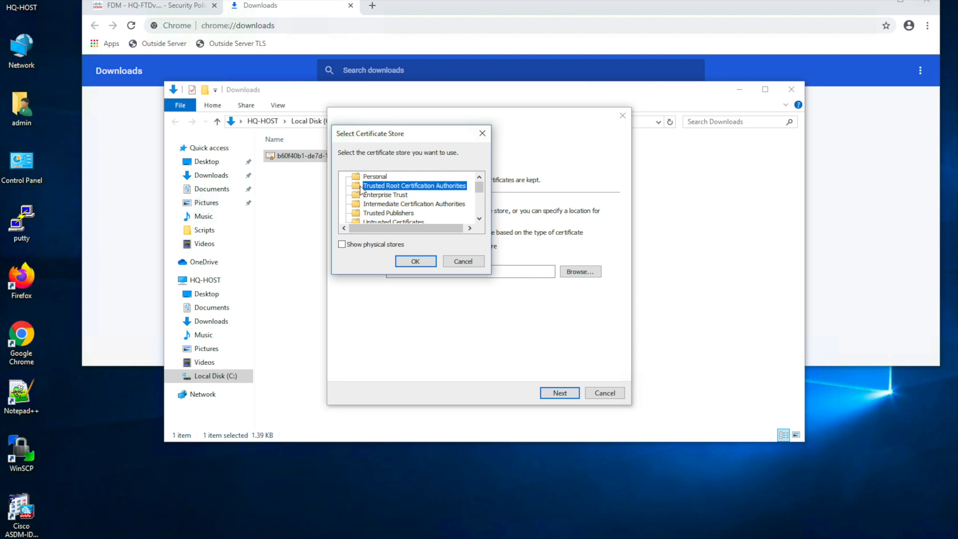
pyautogui.click(415, 262)
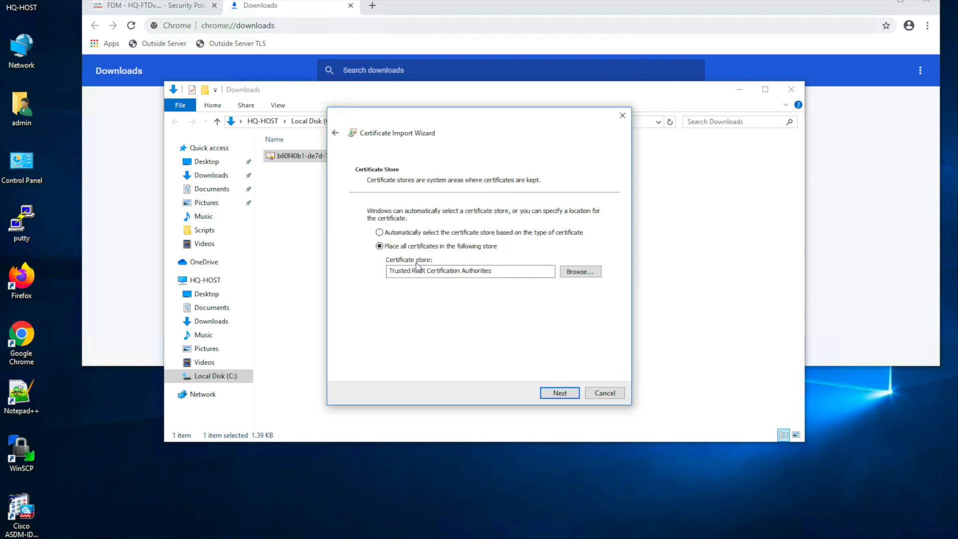
pyautogui.click(562, 394)
pyautogui.click(562, 394)
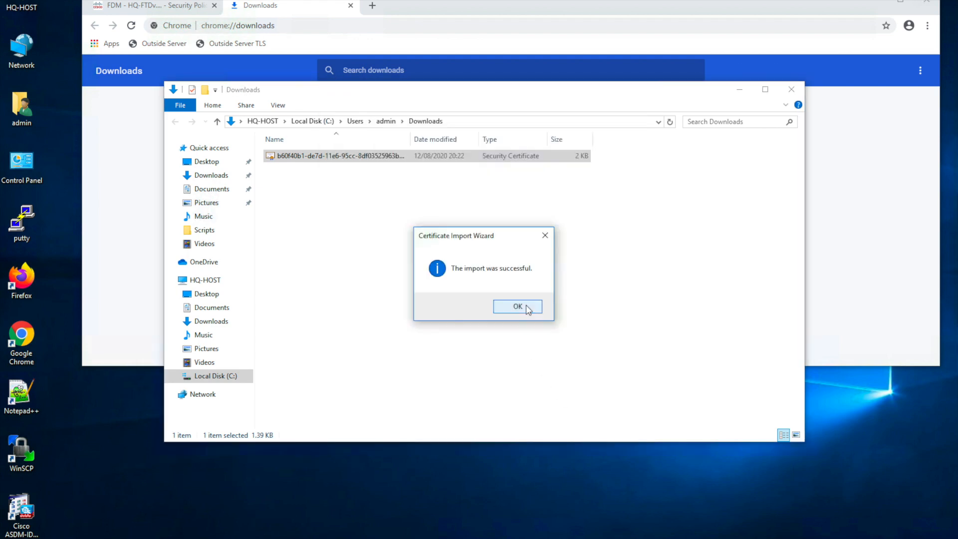
pyautogui.click(527, 308)
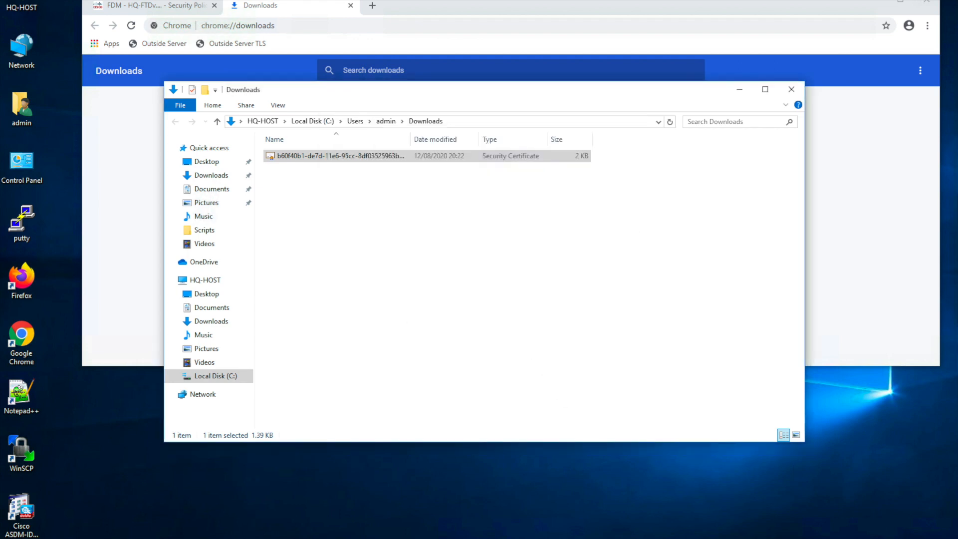
# - Return to CDO Devices & Services, check the pending-changes list, and refresh the device list twice
pyautogui.click(793, 92)
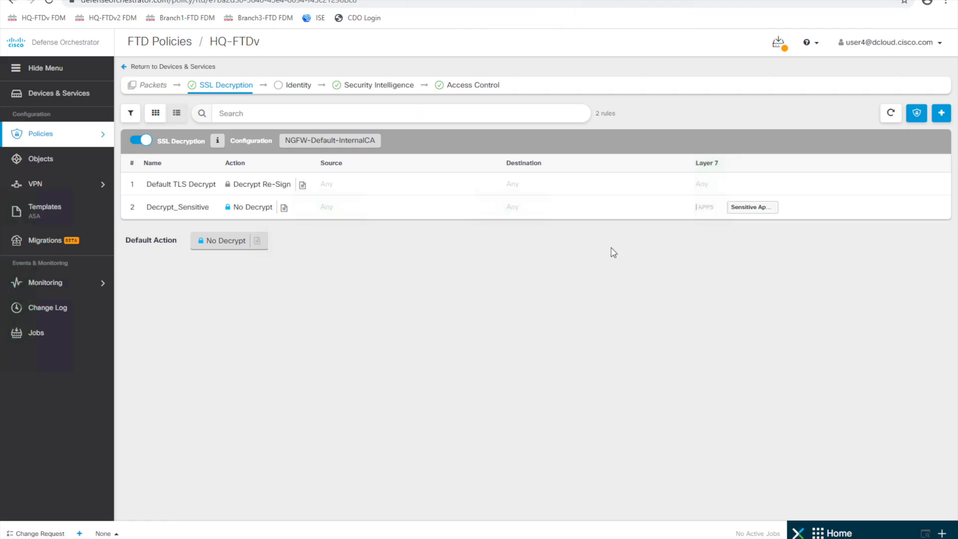
pyautogui.click(52, 102)
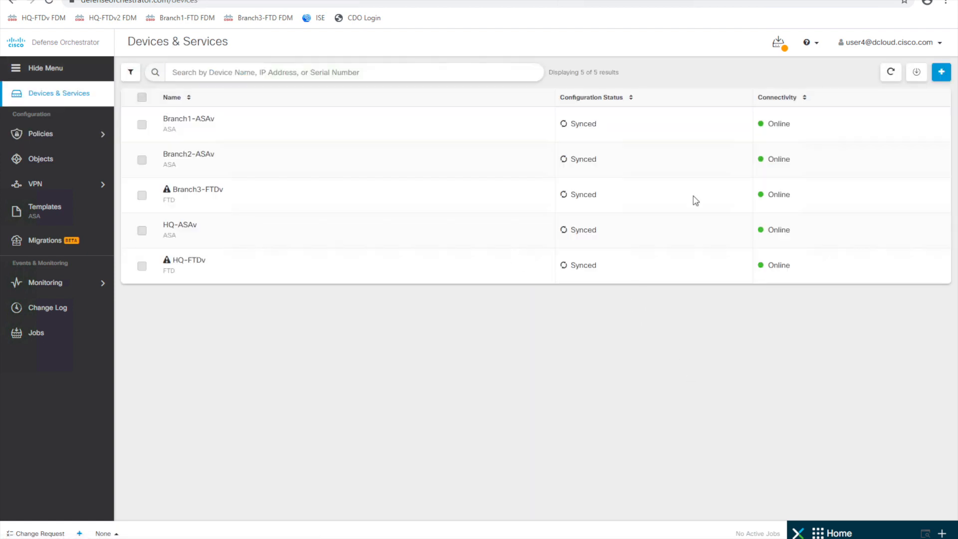
pyautogui.click(779, 50)
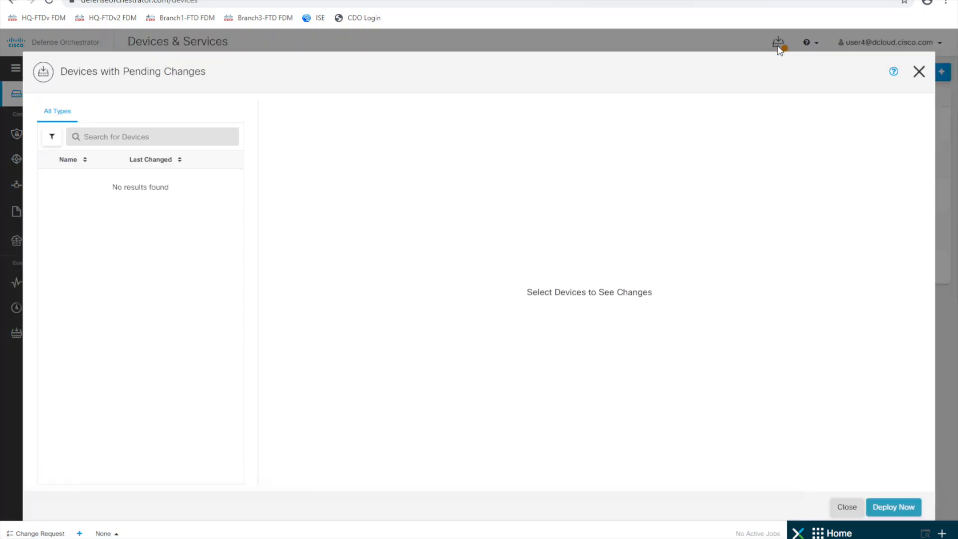
pyautogui.click(917, 75)
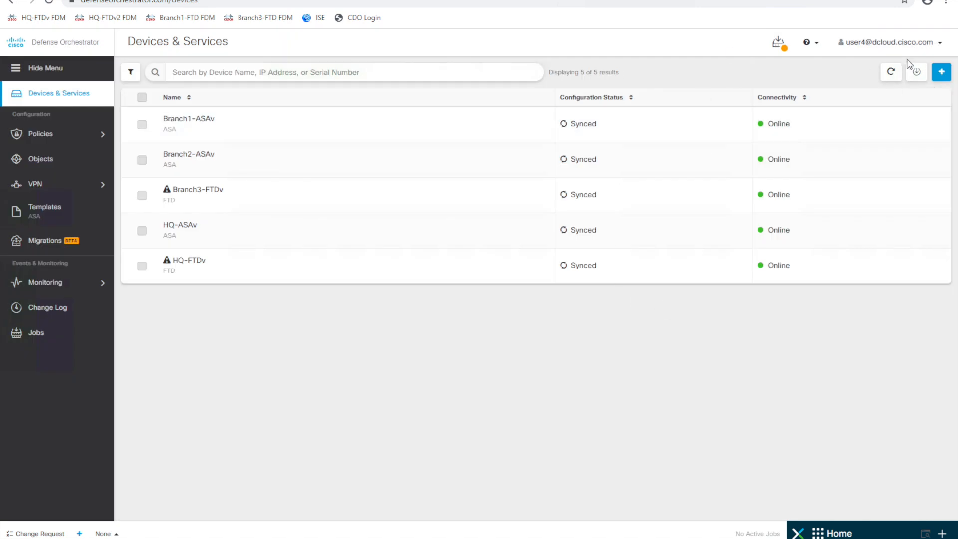
pyautogui.click(891, 73)
pyautogui.click(893, 72)
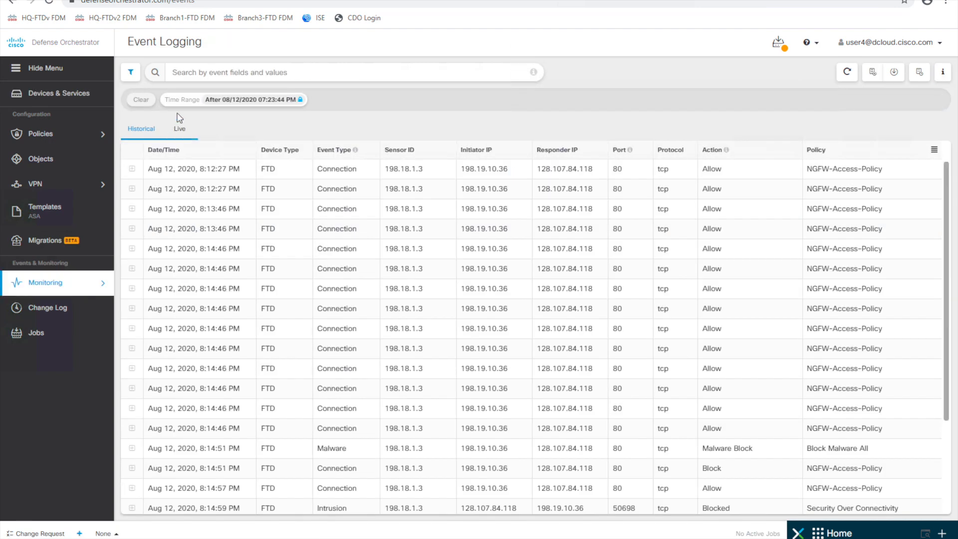
# - Switch CDO's event log to the Live stream, then bring up the HQ-Host remote desktop
pyautogui.click(181, 136)
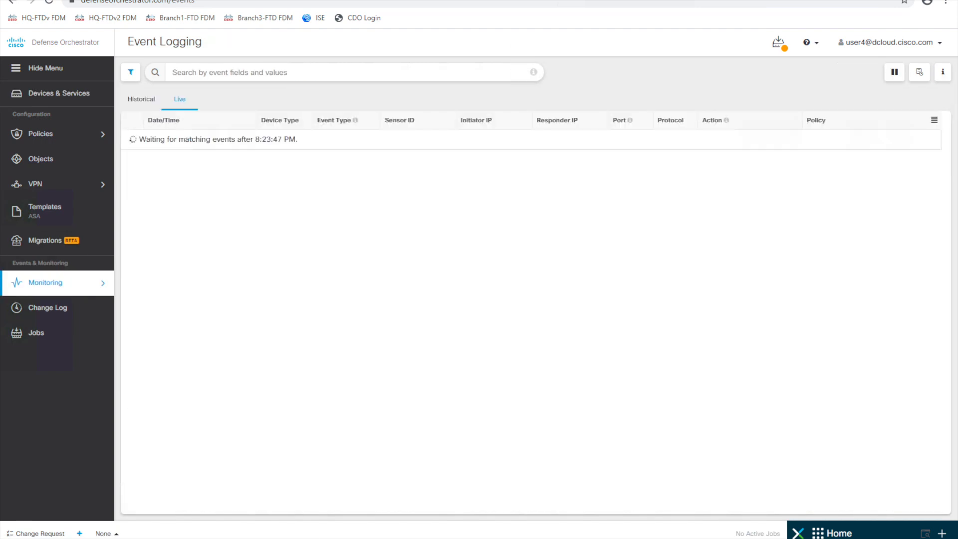
pyautogui.moveTo(434, 538)
pyautogui.click(434, 504)
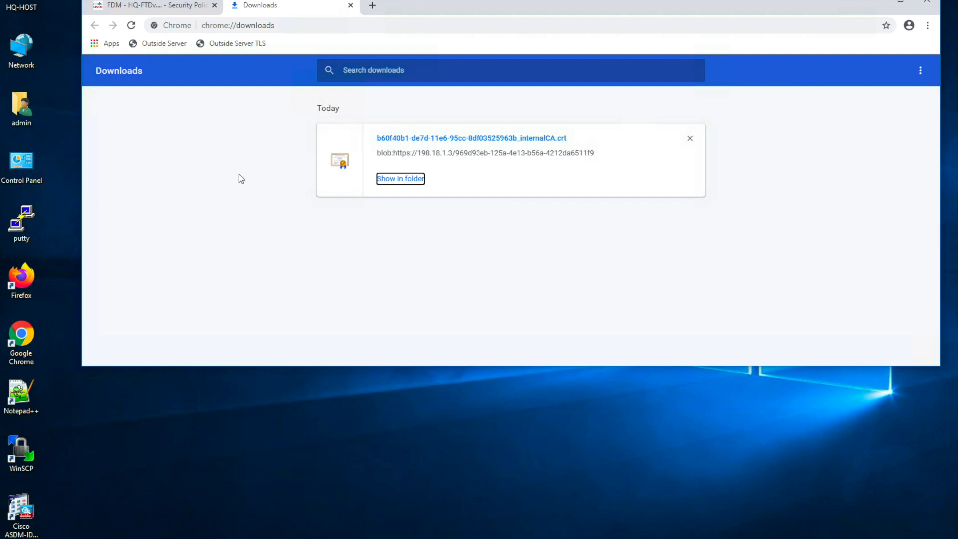
# - From the Outside Server TLS index, attempt to download Zombies.pdf and then eicar.txt
pyautogui.click(238, 44)
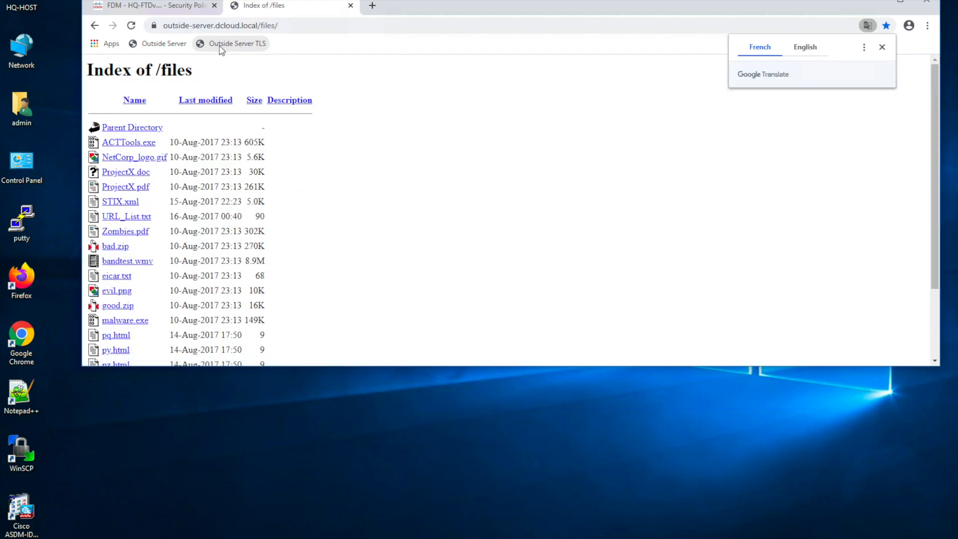
pyautogui.click(131, 234)
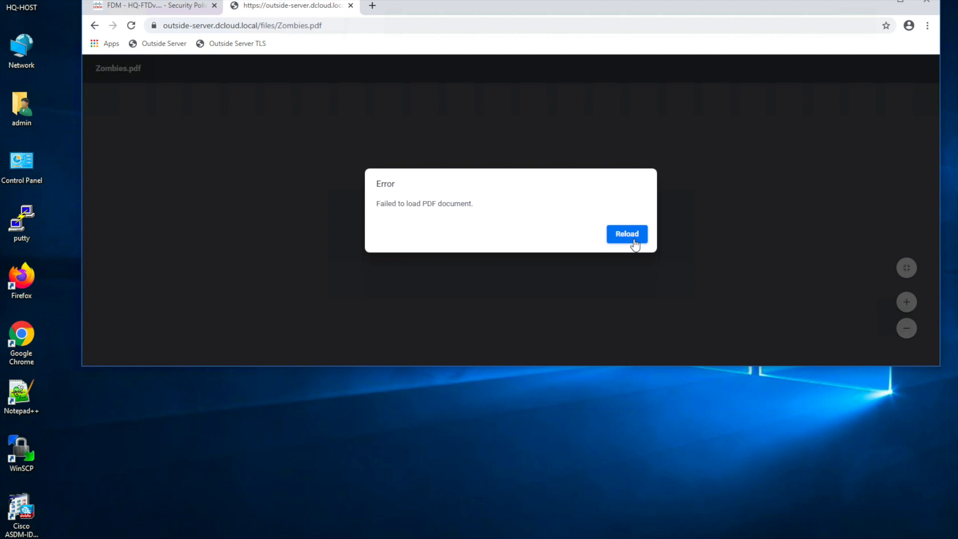
pyautogui.click(221, 48)
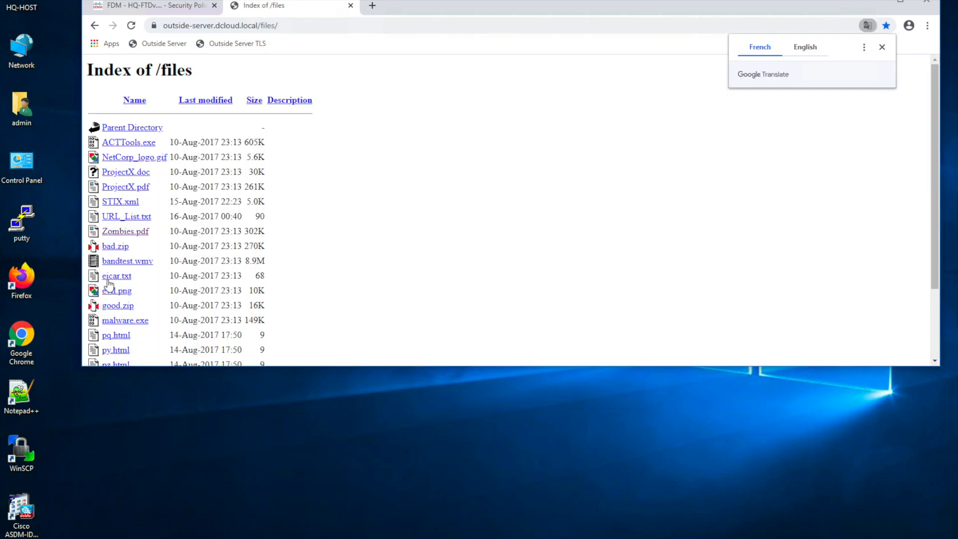
pyautogui.click(113, 279)
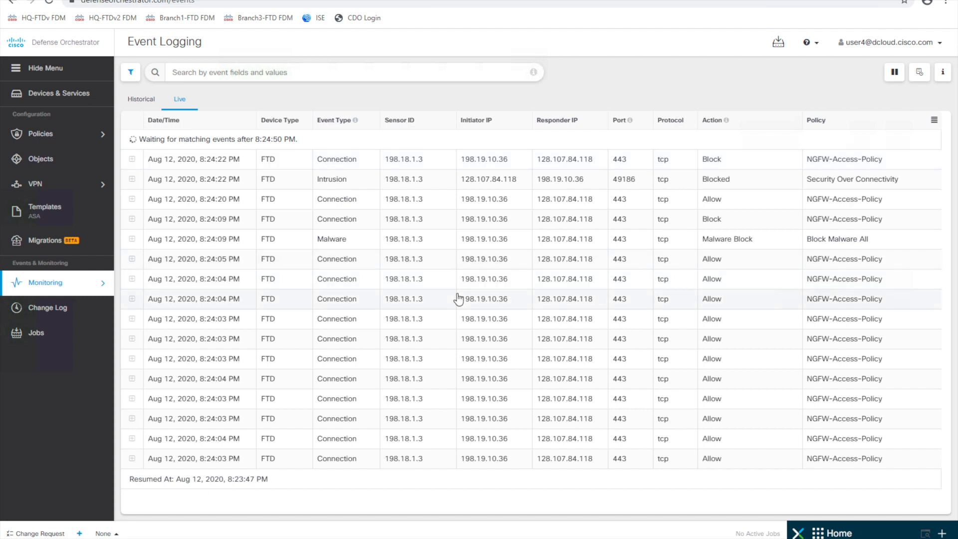
# - Select HQ-FTDv in Devices & Services and open its Security Intelligence policy tab
pyautogui.click(71, 95)
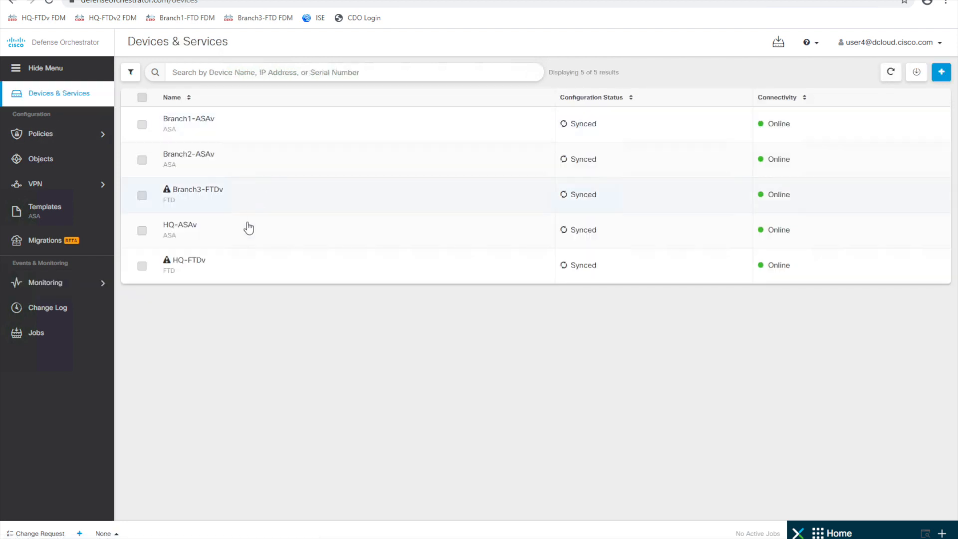
pyautogui.click(304, 262)
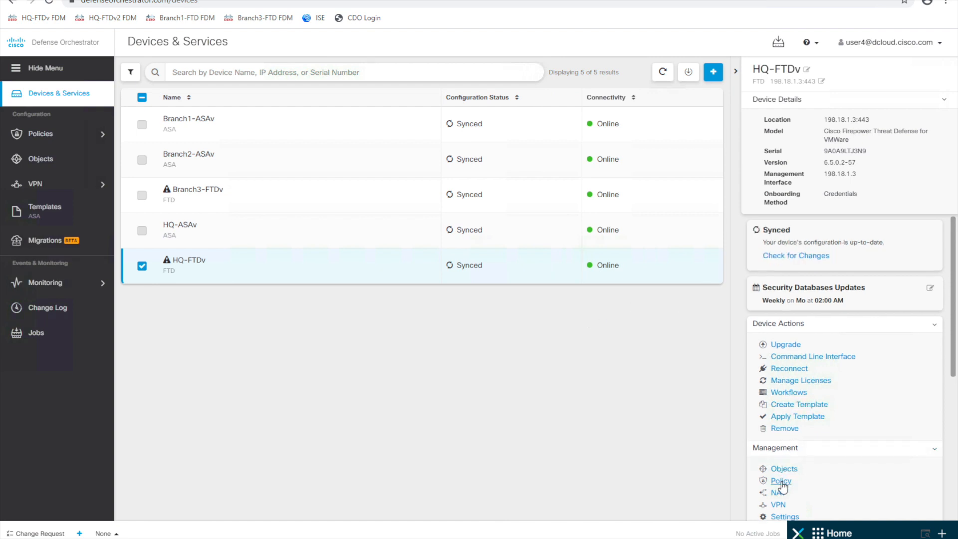
pyautogui.click(781, 481)
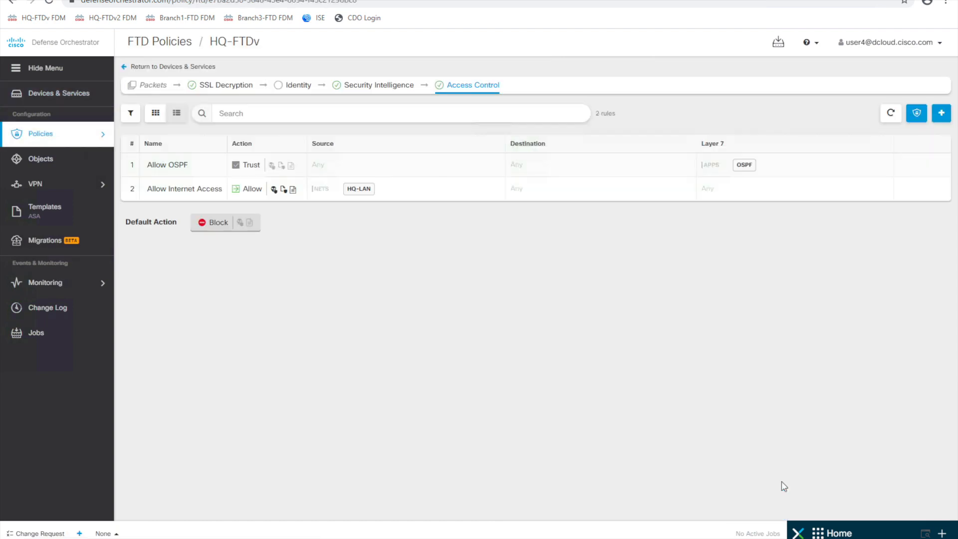
pyautogui.click(368, 88)
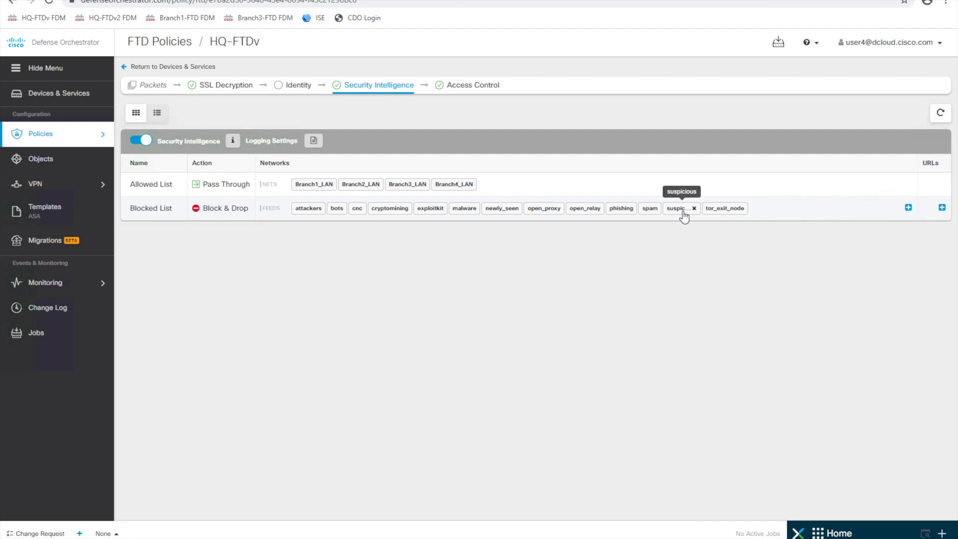
# - Add network feeds banking_fraud, bogon, dga, high_risk and ioc to the Blocked List
pyautogui.click(908, 208)
pyautogui.click(854, 238)
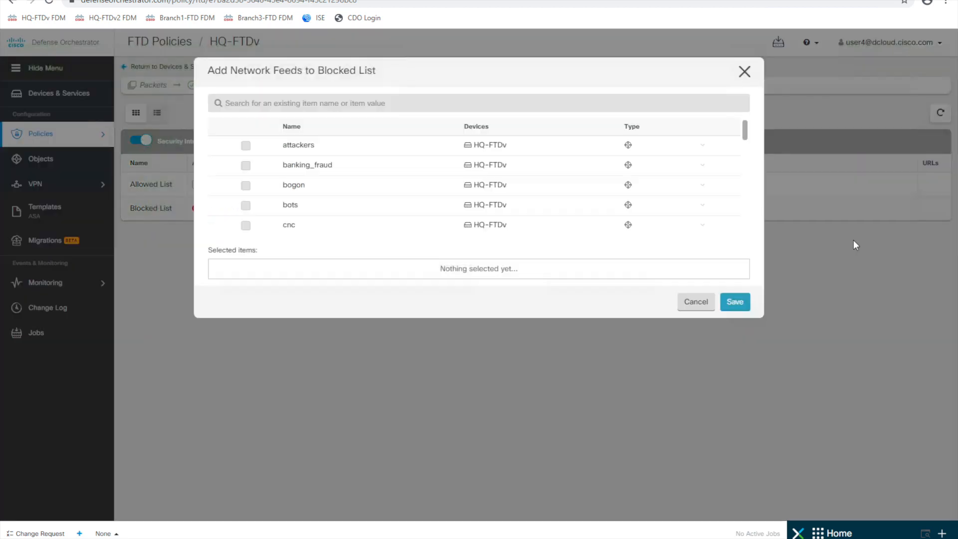
pyautogui.click(245, 165)
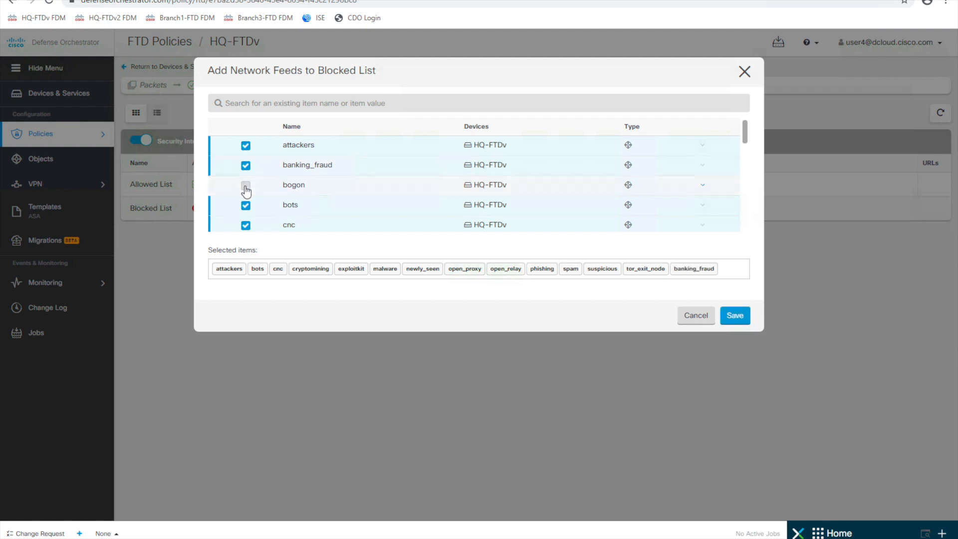
pyautogui.click(245, 185)
pyautogui.scroll(-2, 274, 216)
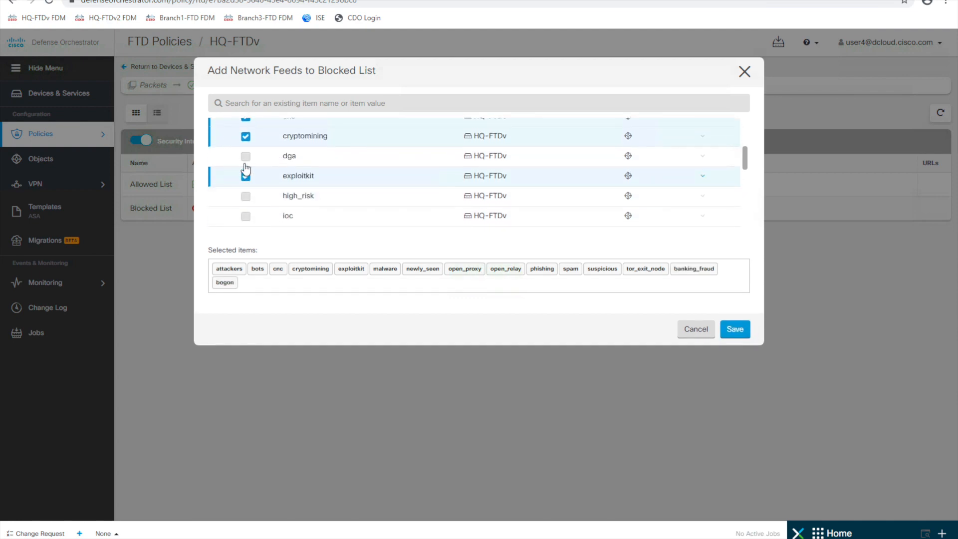
pyautogui.click(246, 157)
pyautogui.click(245, 197)
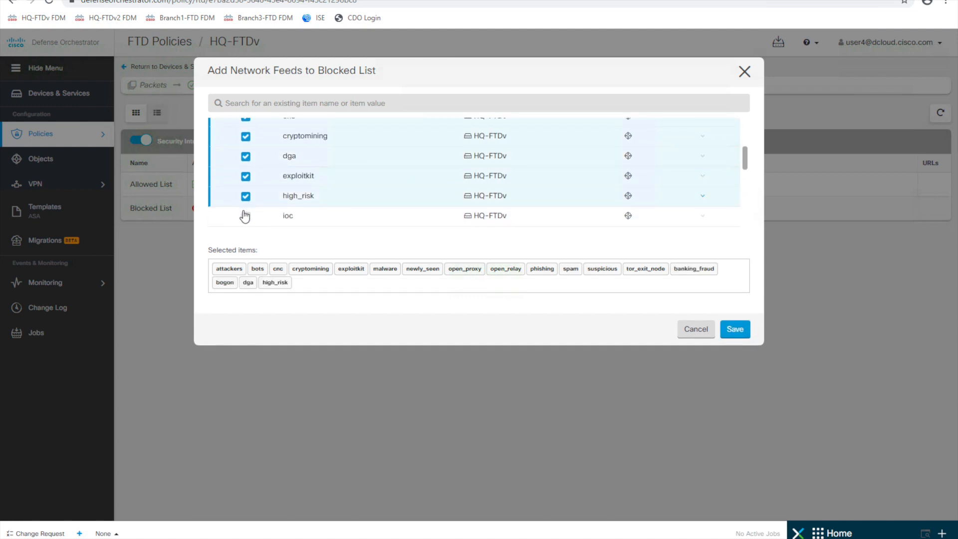
pyautogui.click(244, 216)
# - Also block the link_sharing, malicious, response and spyware network feeds, and save
pyautogui.scroll(-3, 299, 215)
pyautogui.scroll(2, 299, 214)
pyautogui.click(246, 126)
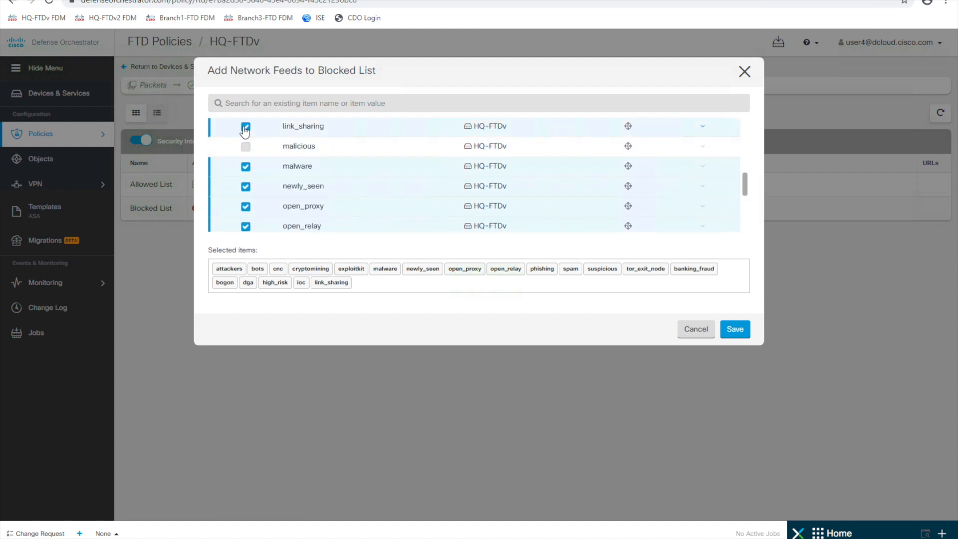
pyautogui.click(246, 147)
pyautogui.scroll(1, 322, 148)
pyautogui.scroll(1, 323, 148)
pyautogui.scroll(-4, 322, 148)
pyautogui.click(246, 141)
pyautogui.click(246, 181)
pyautogui.scroll(-1, 315, 173)
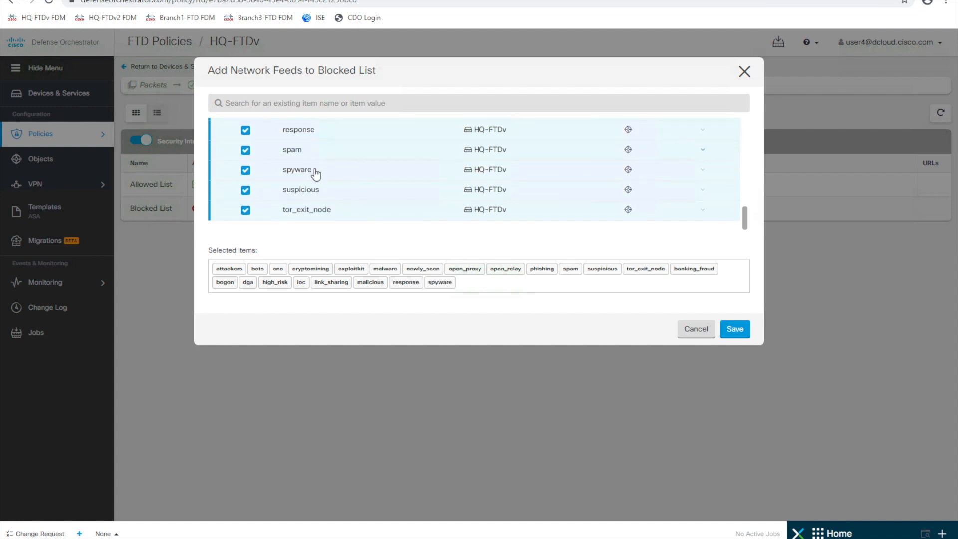
pyautogui.click(735, 330)
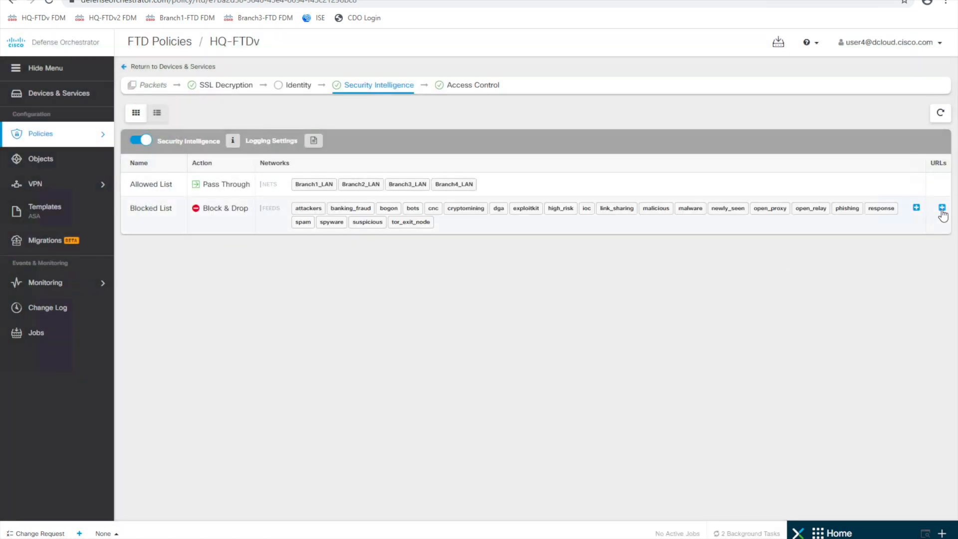
# - Block URL feeds attackers, banking_fraud, bogon, bots, cnc, dga, exploitkit and cryptomining
pyautogui.click(942, 209)
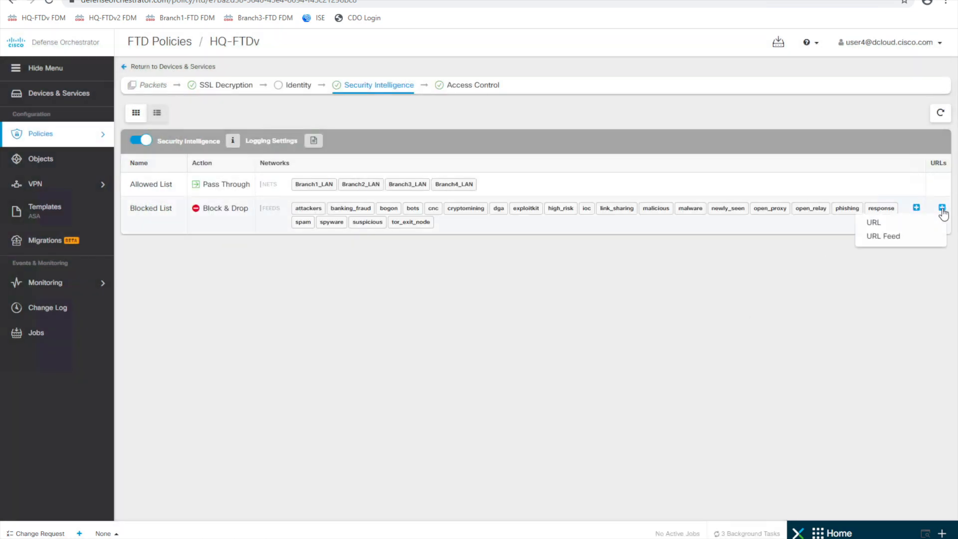
pyautogui.click(896, 236)
pyautogui.click(246, 145)
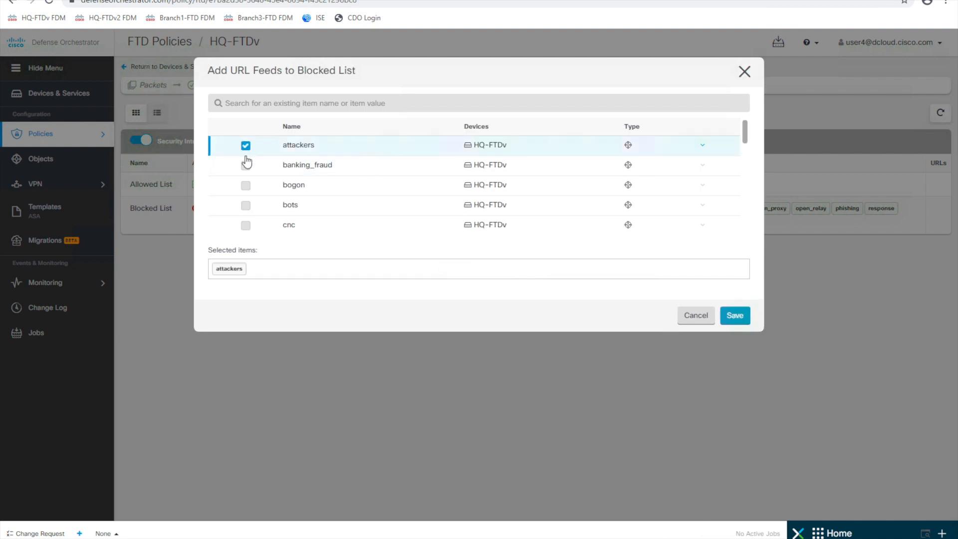
pyautogui.click(245, 165)
pyautogui.click(246, 185)
pyautogui.click(246, 205)
pyautogui.click(246, 225)
pyautogui.scroll(-3, 288, 220)
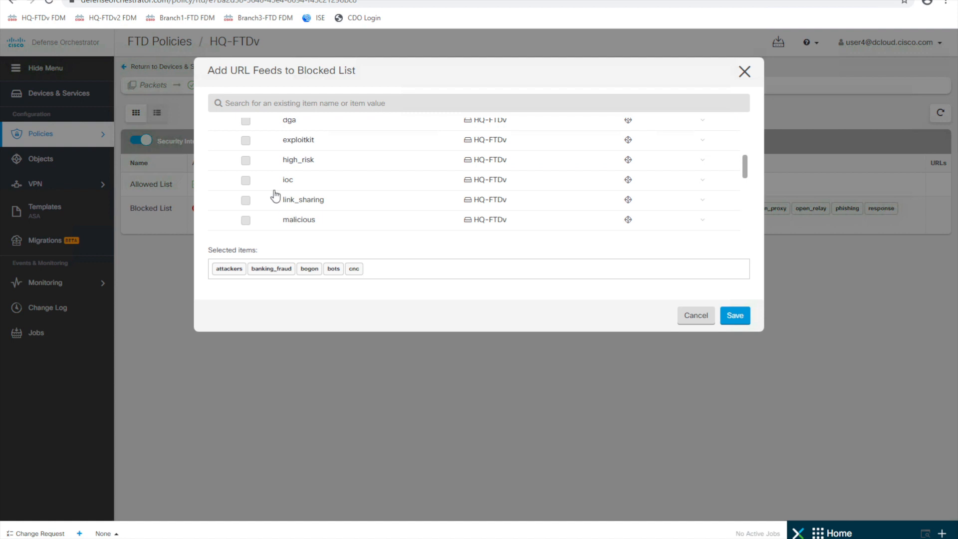
pyautogui.click(246, 123)
pyautogui.click(245, 141)
pyautogui.scroll(3, 246, 144)
pyautogui.click(246, 181)
# - Block URL feeds high_risk, ioc, link_sharing, malicious, malware, newly_seen, open_proxy, open_relay, phishing, response
pyautogui.scroll(-2, 299, 185)
pyautogui.scroll(-2, 300, 185)
pyautogui.click(246, 143)
pyautogui.click(245, 162)
pyautogui.click(245, 182)
pyautogui.click(246, 202)
pyautogui.click(246, 222)
pyautogui.scroll(-4, 270, 218)
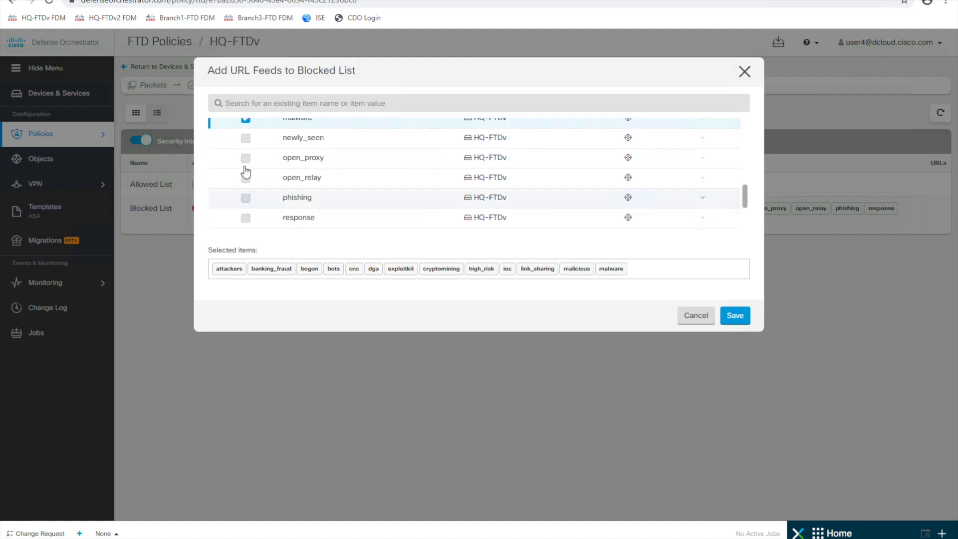
pyautogui.click(246, 138)
pyautogui.click(245, 158)
pyautogui.click(246, 178)
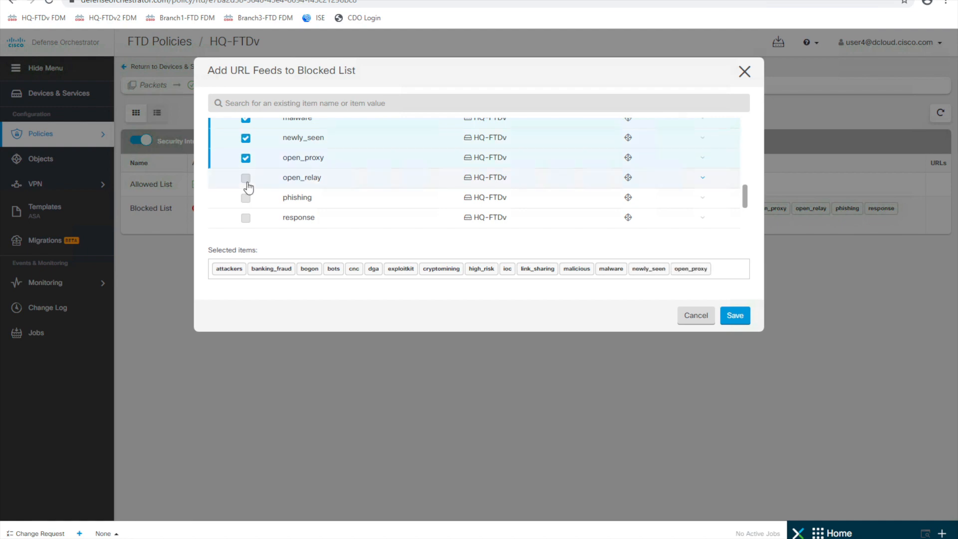
pyautogui.click(246, 198)
pyautogui.click(246, 218)
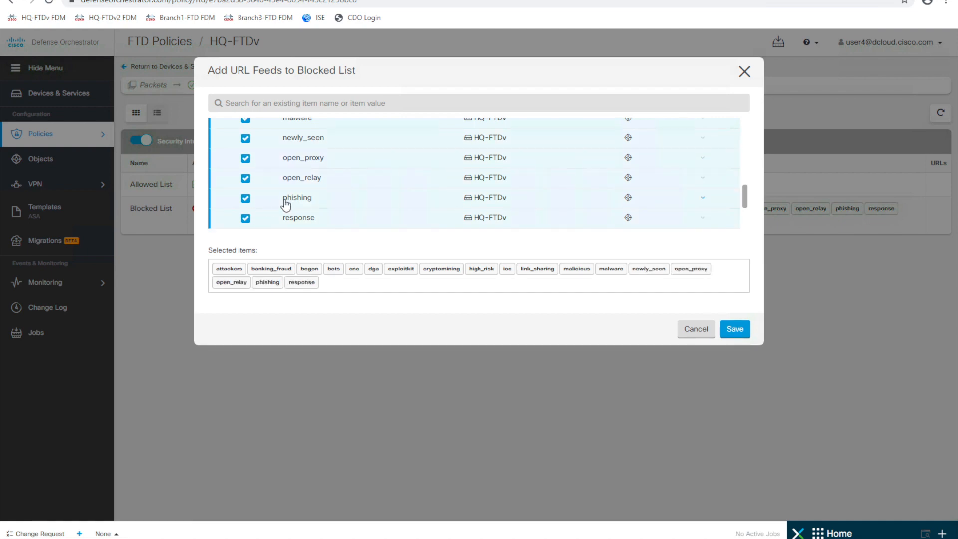
# - Block the spam, spyware, suspicious and tor_exit_node URL feeds, and save
pyautogui.scroll(-3, 285, 203)
pyautogui.click(245, 150)
pyautogui.click(246, 170)
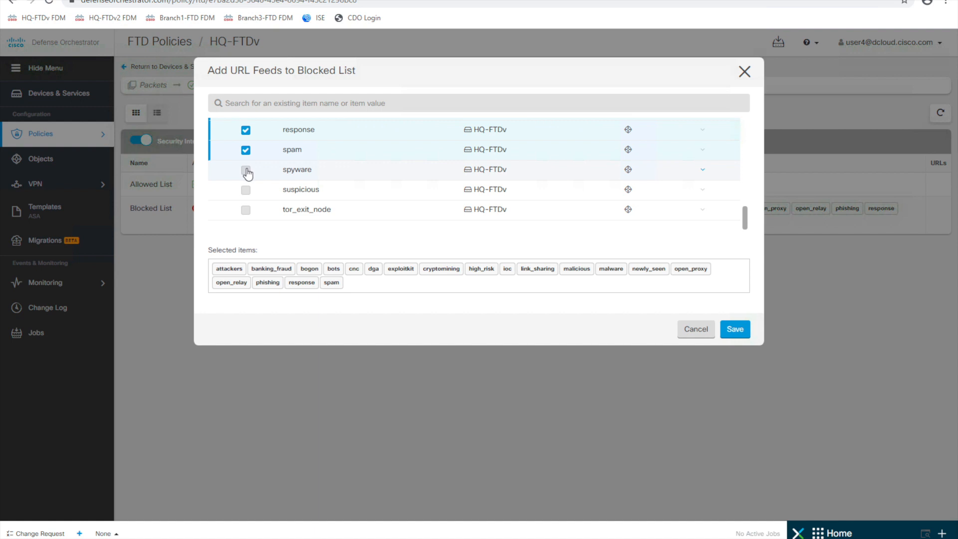
pyautogui.click(245, 190)
pyautogui.click(246, 209)
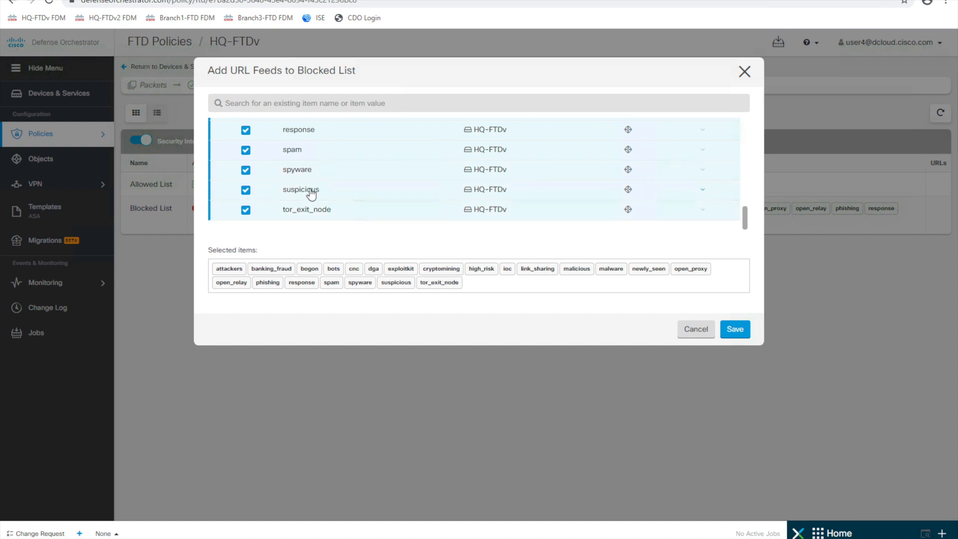
pyautogui.click(734, 331)
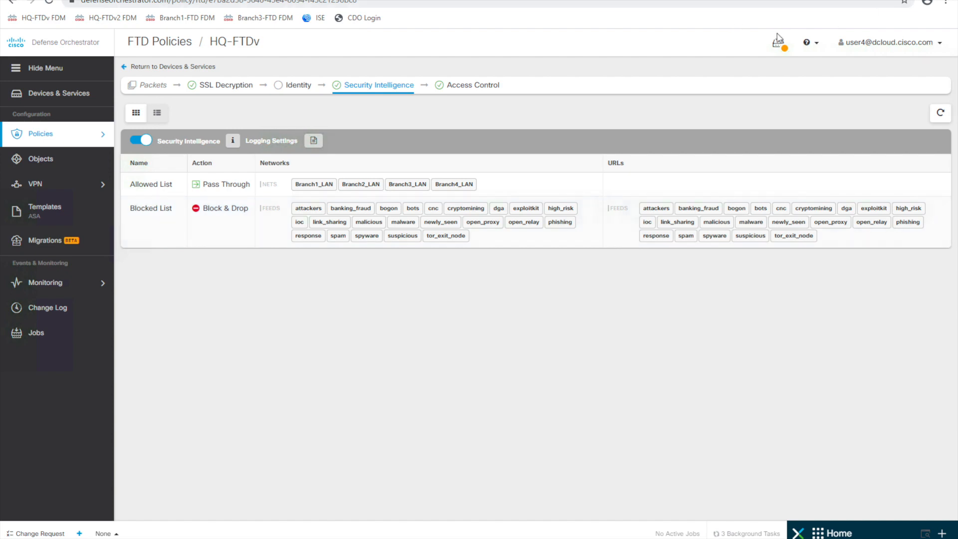
# - Review HQ-FTDv's pending Security Intelligence changes and deploy them now
pyautogui.click(782, 47)
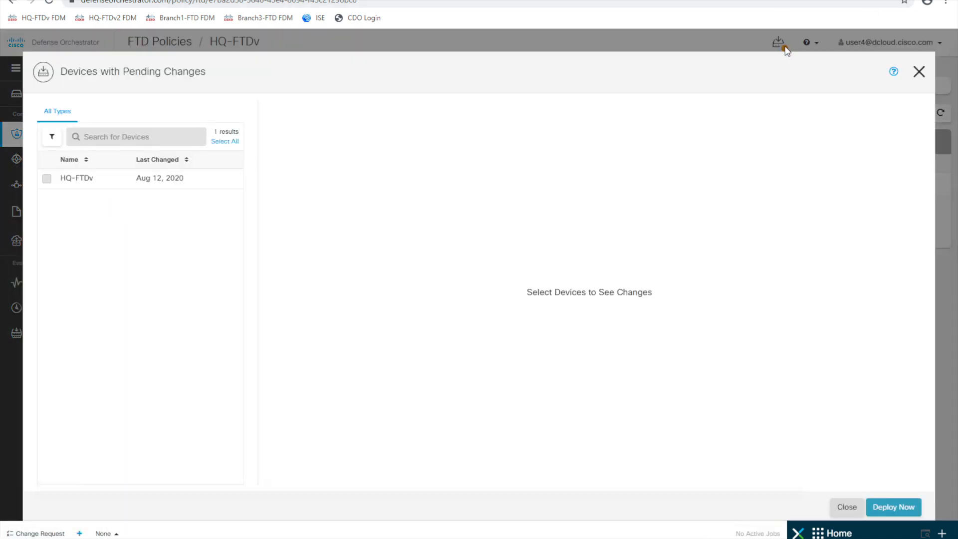
pyautogui.click(46, 180)
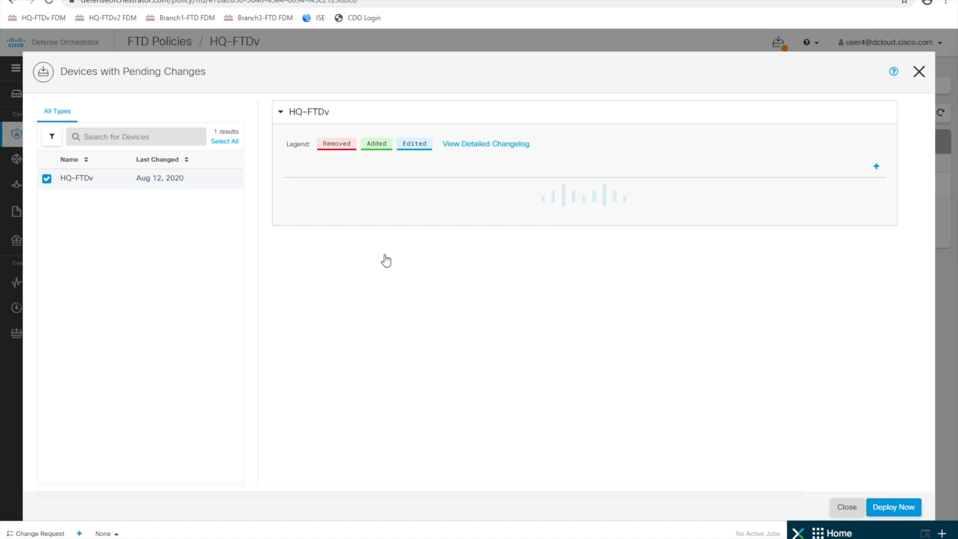
pyautogui.click(886, 509)
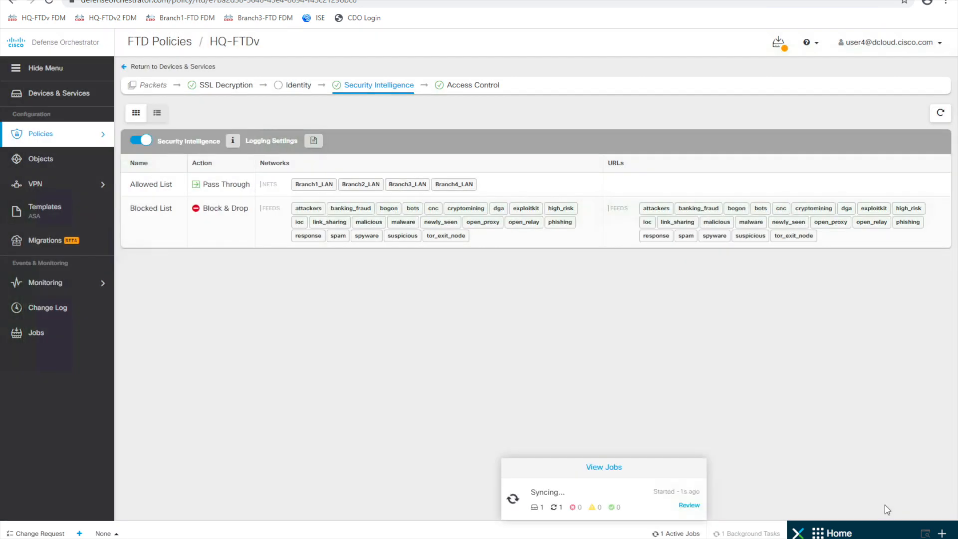